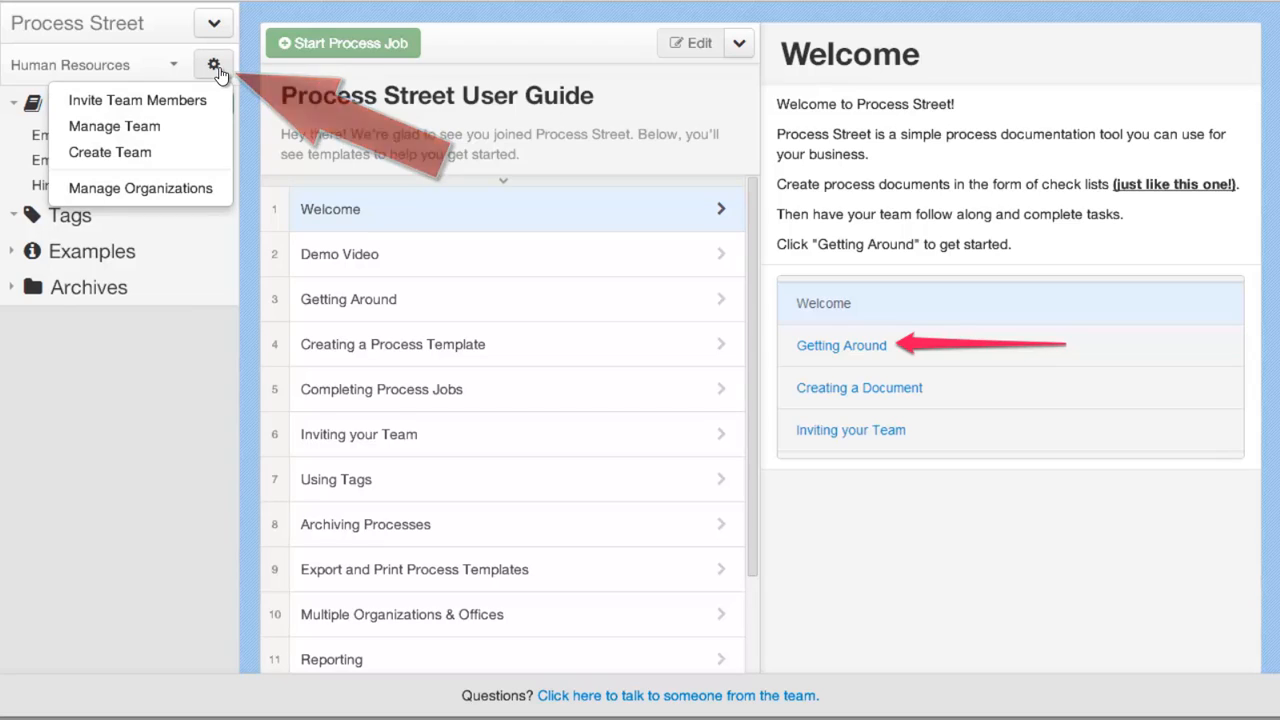
left_click(239, 82)
left_click(72, 72)
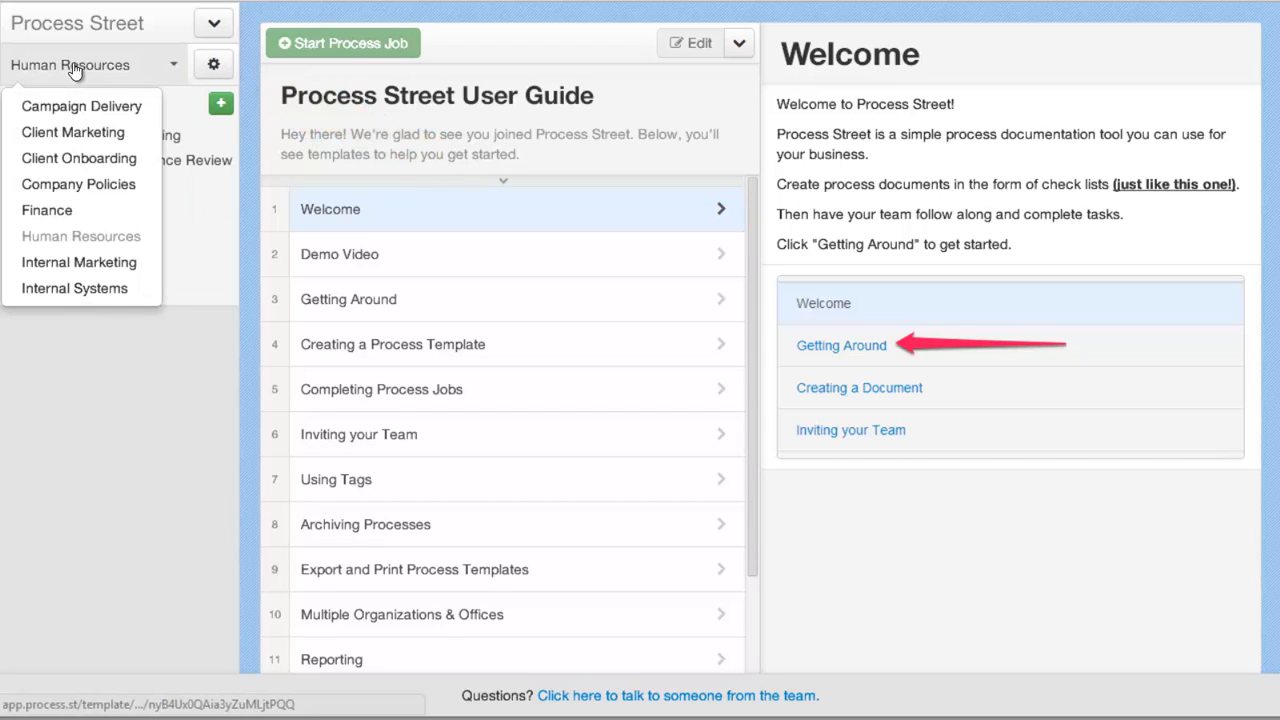
left_click(255, 64)
left_click(110, 72)
left_click(98, 72)
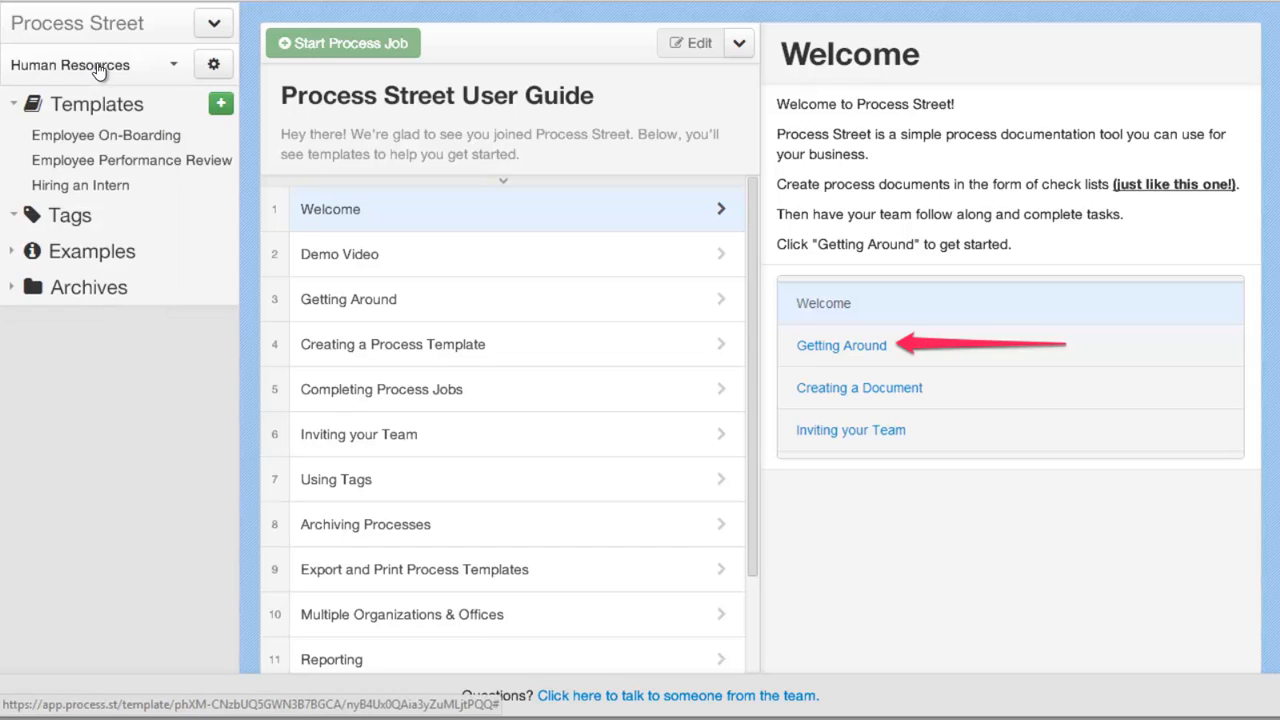
- Switch the active team from Human Resources to Client Marketing, and from there to Finance
left_click(46, 74)
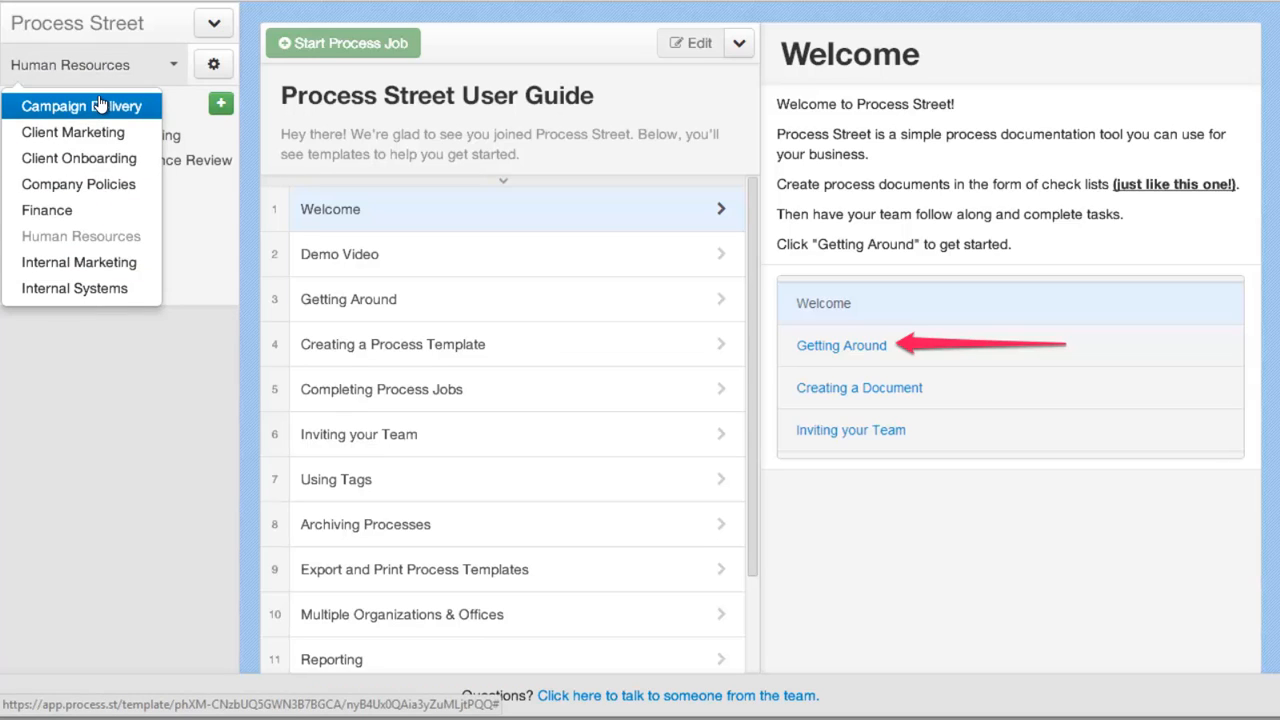
left_click(106, 133)
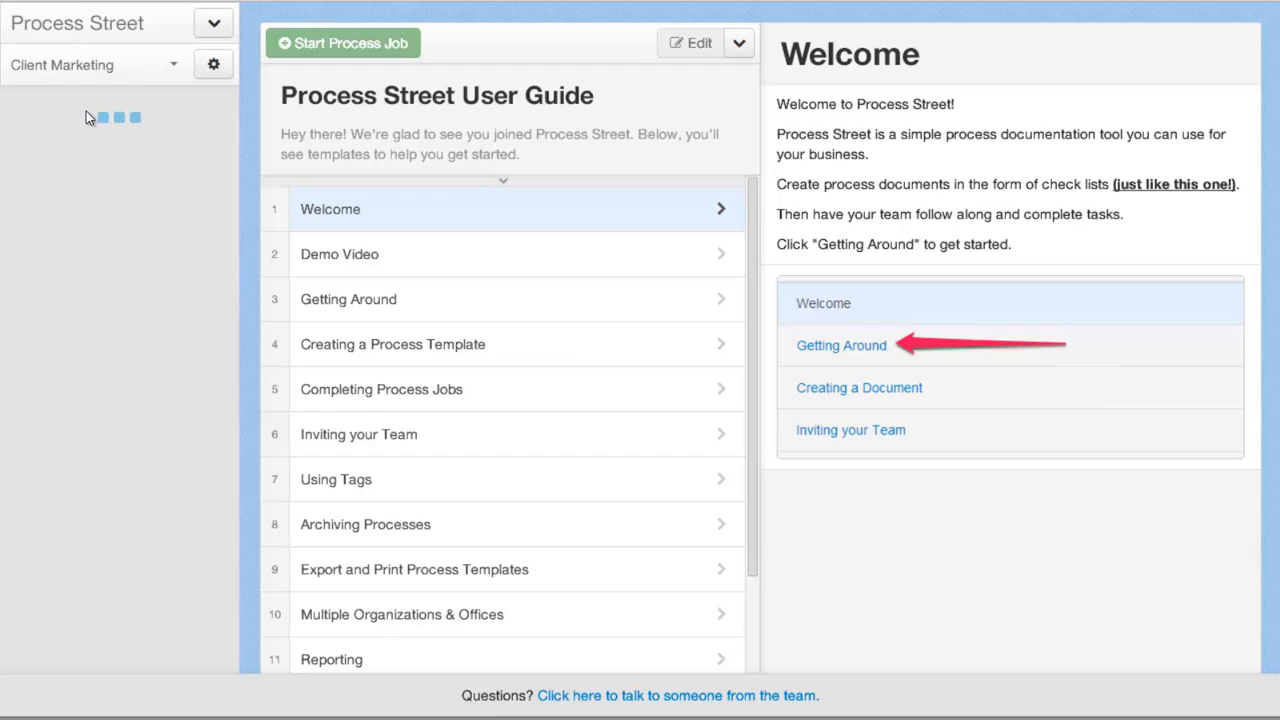
left_click(91, 78)
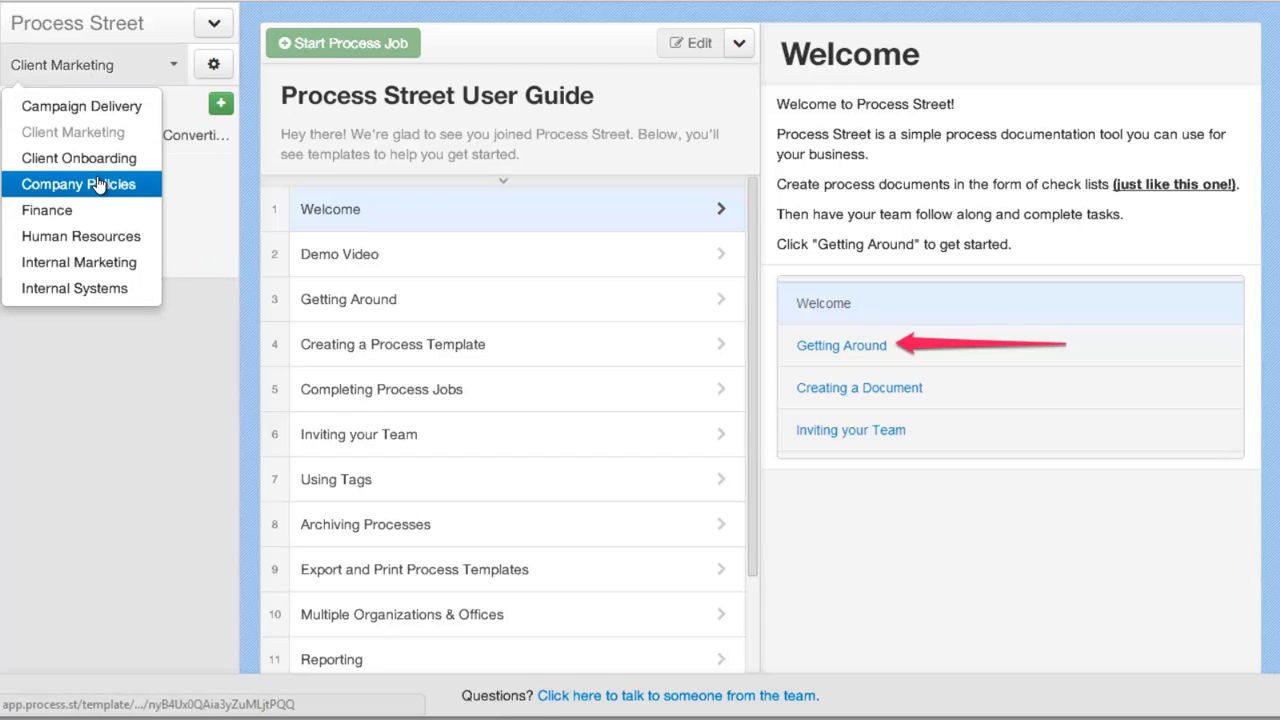
left_click(99, 208)
left_click(65, 79)
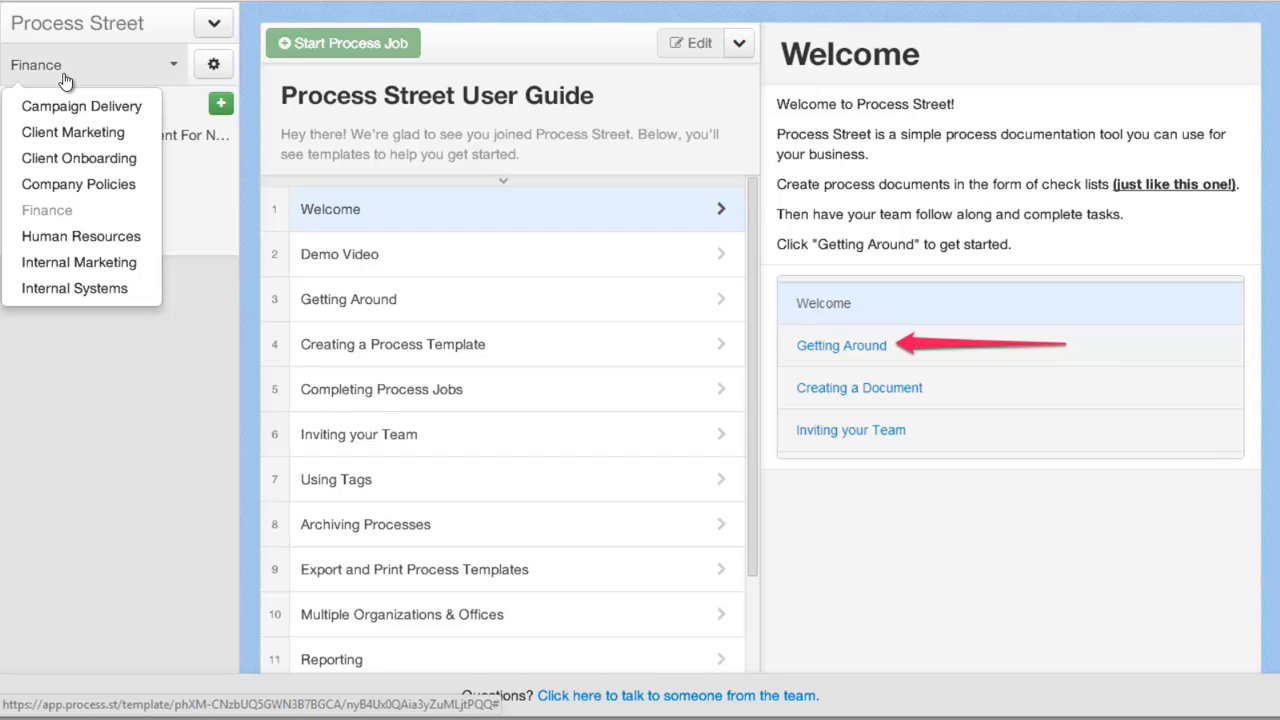
left_click(65, 80)
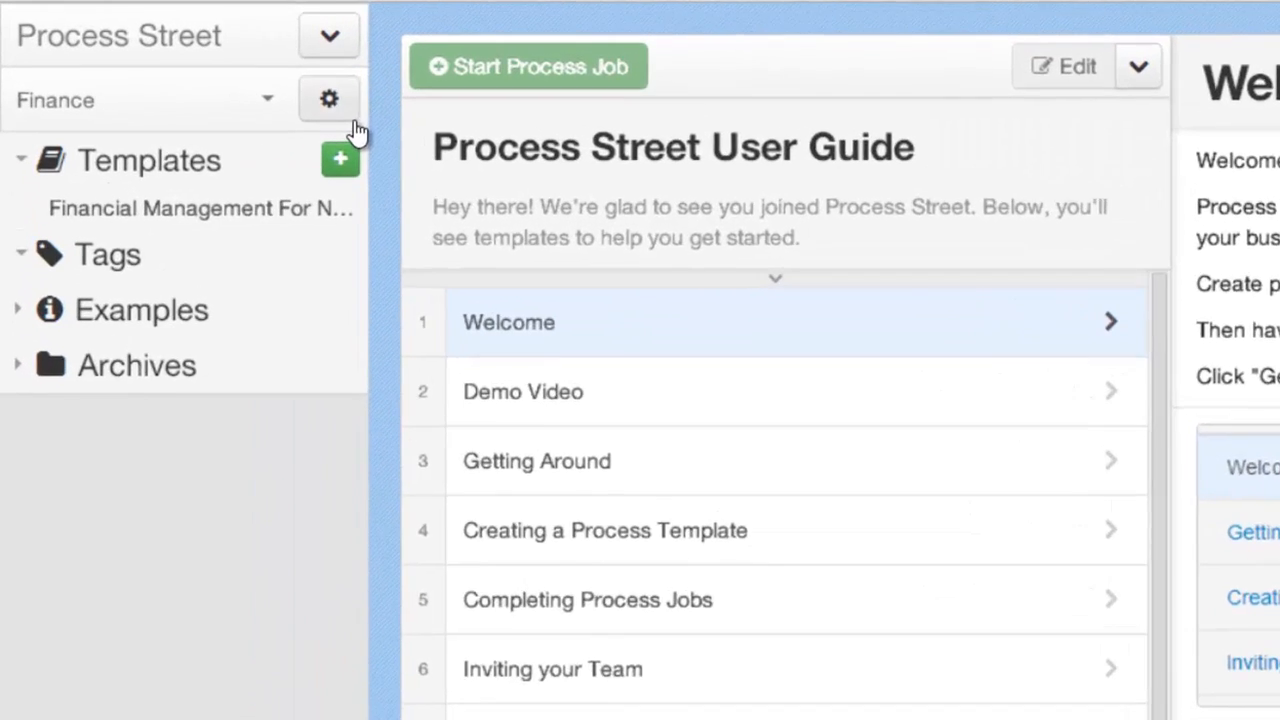
- Open the management settings of the Finance team and review its members and the form for adding new ones
left_click(213, 64)
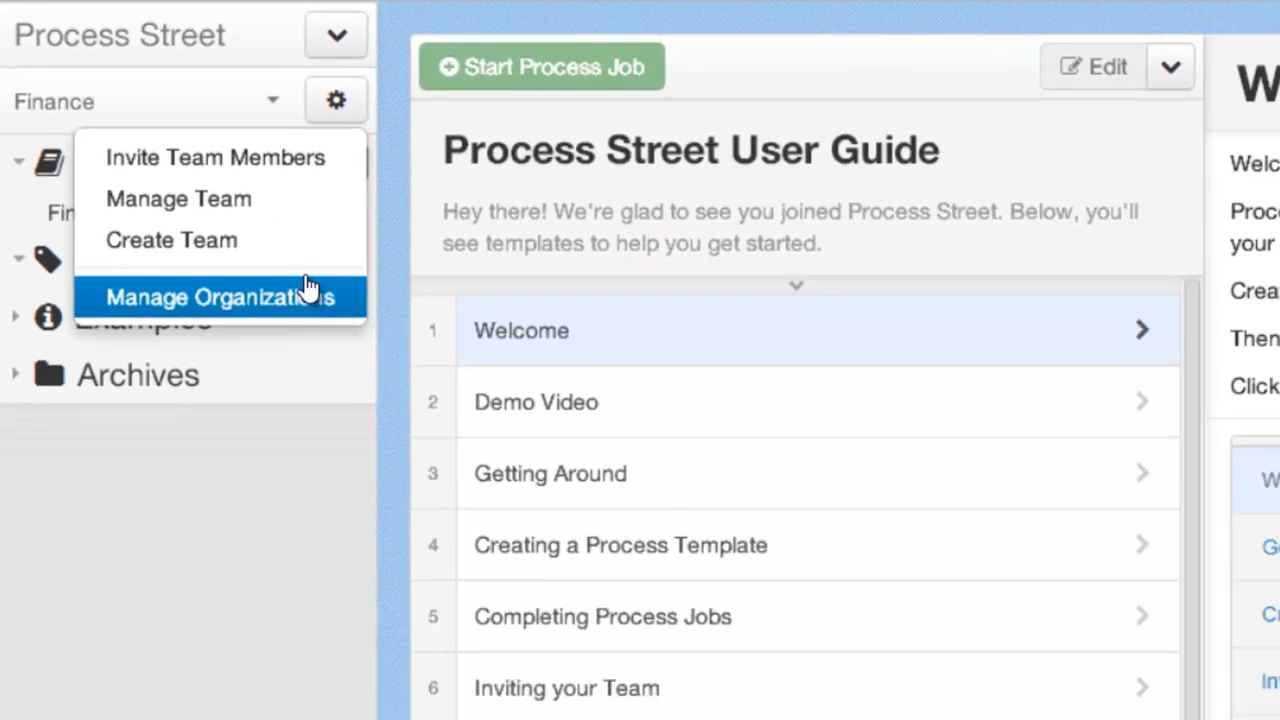
left_click(417, 272)
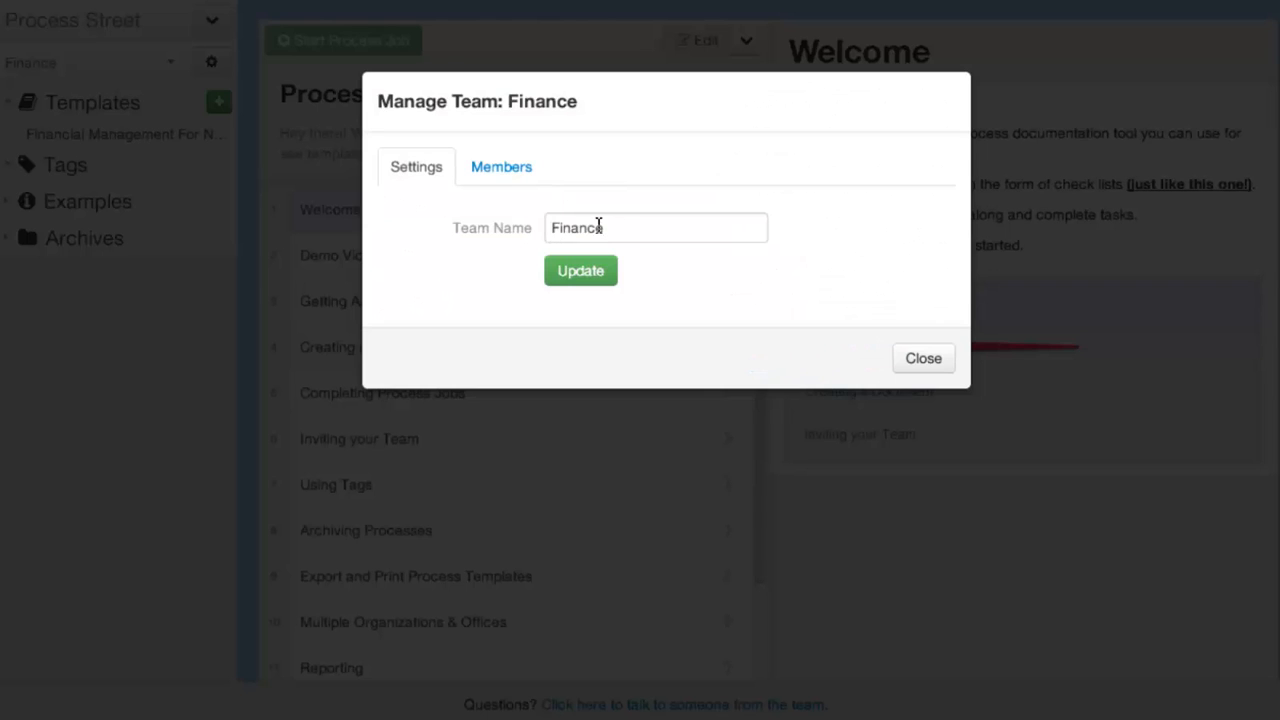
left_click(491, 169)
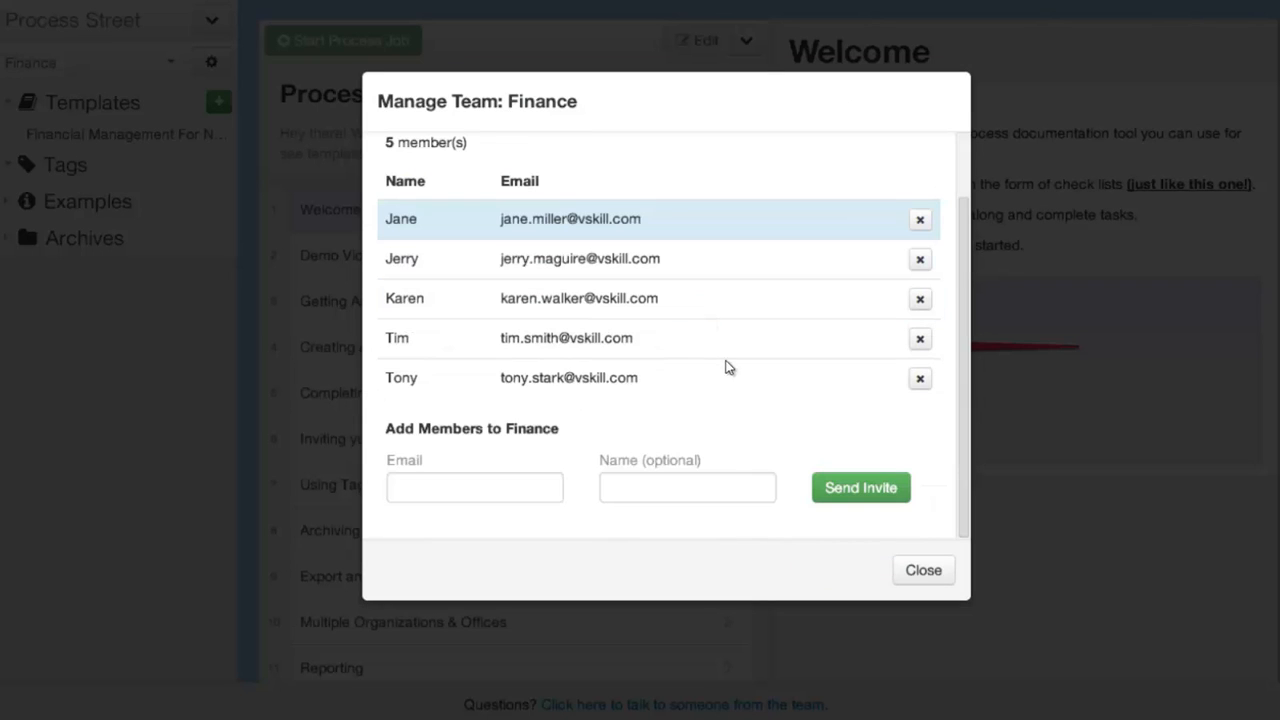
scroll(740, 500, "up", 2)
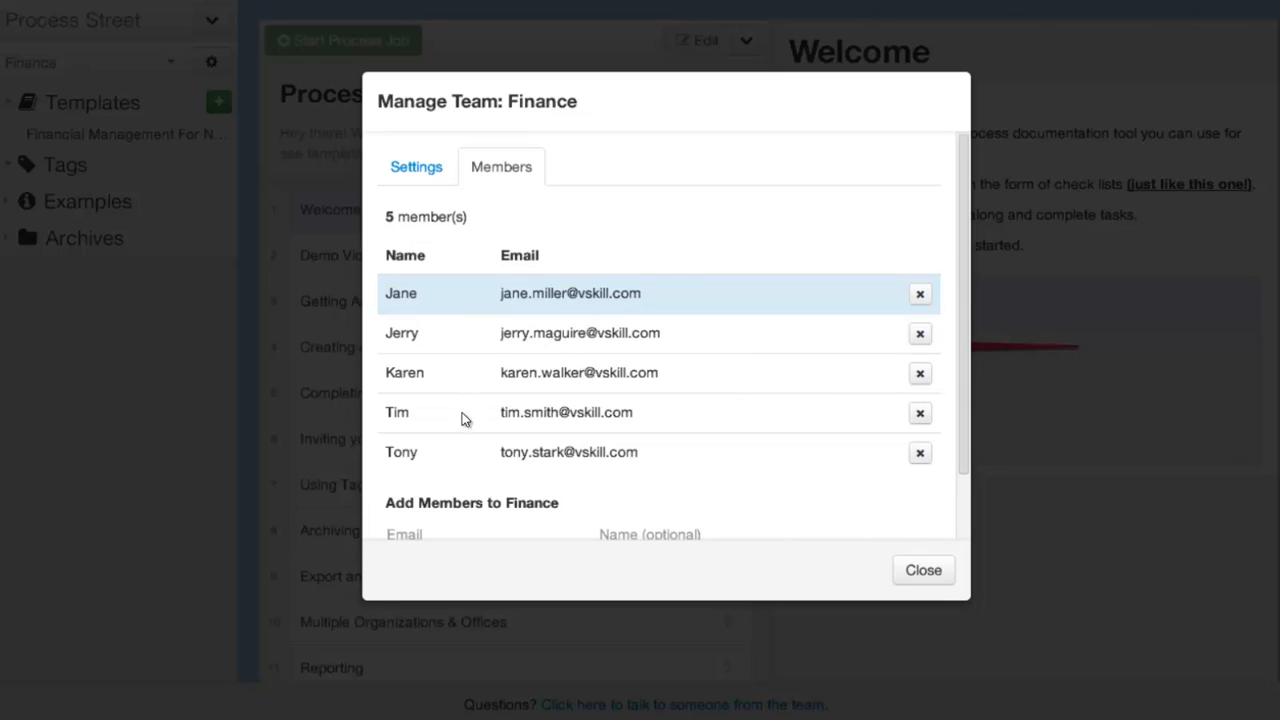
scroll(568, 446, "down", 2)
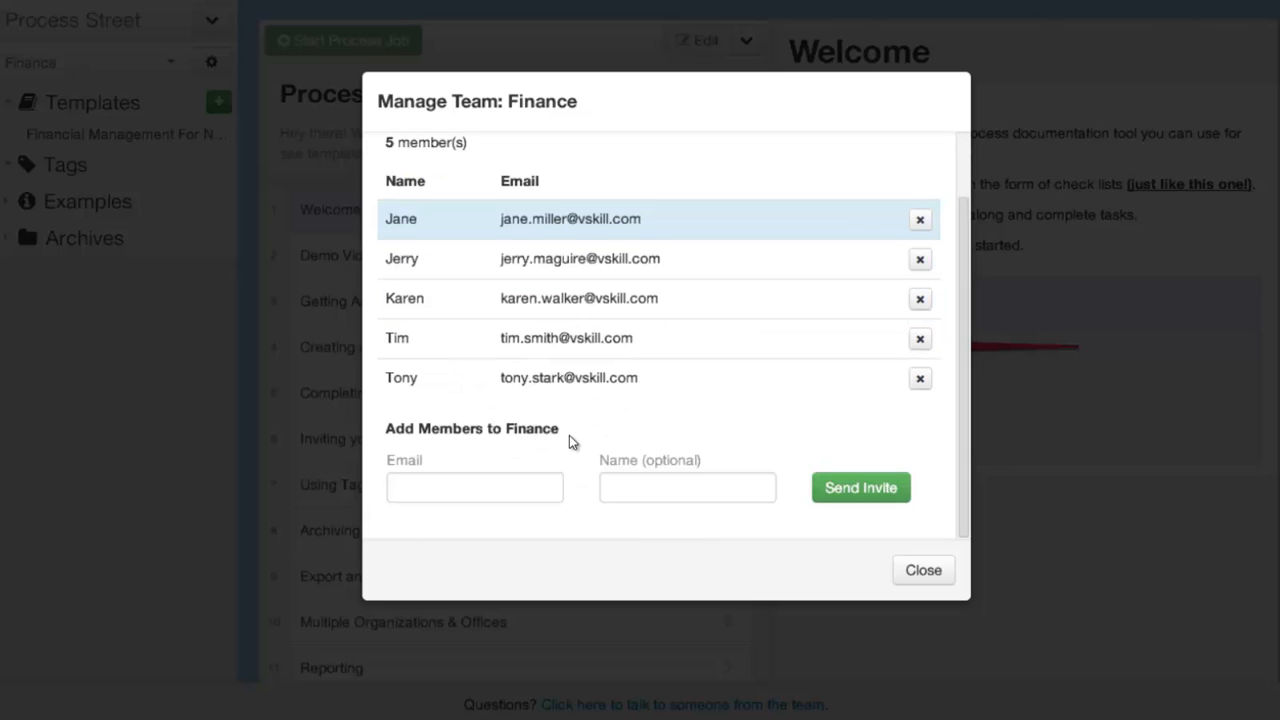
scroll(575, 437, "up", 2)
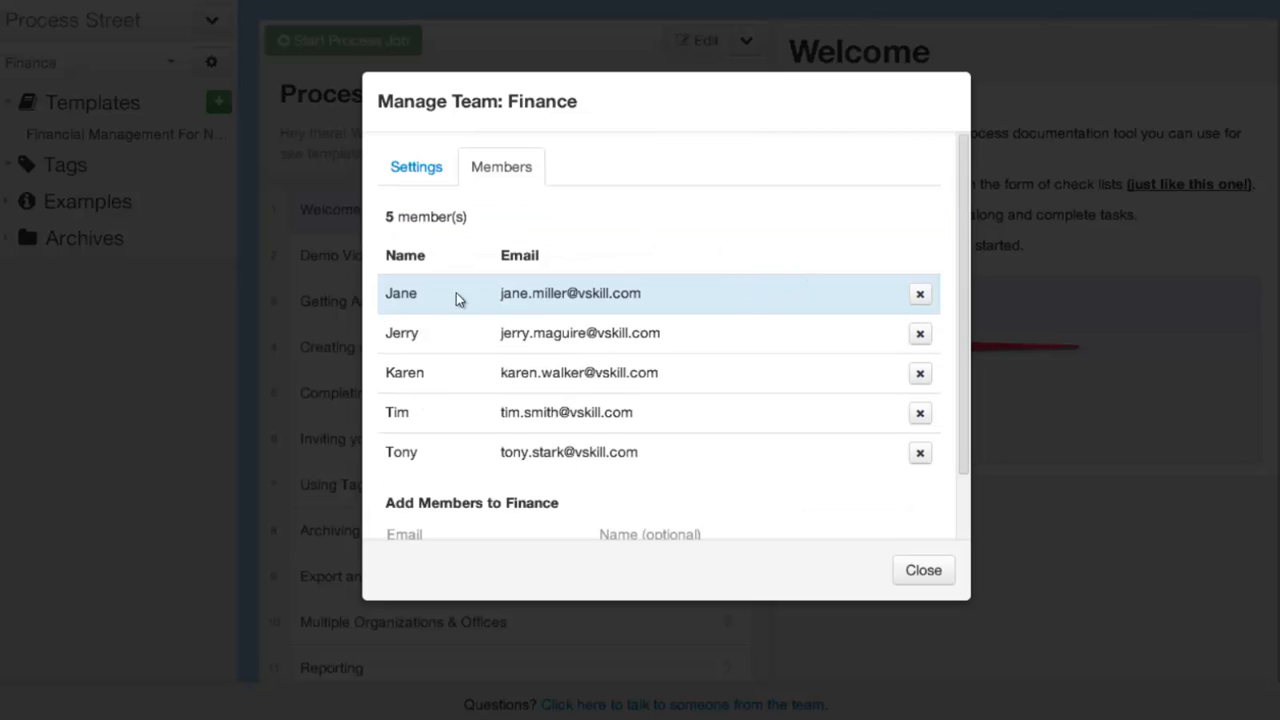
- Inspect the first listed member and the email and name fields for inviting people to Finance, and close the team settings
left_click_drag(432, 294, 663, 289)
left_click(668, 298)
scroll(735, 345, "down", 2)
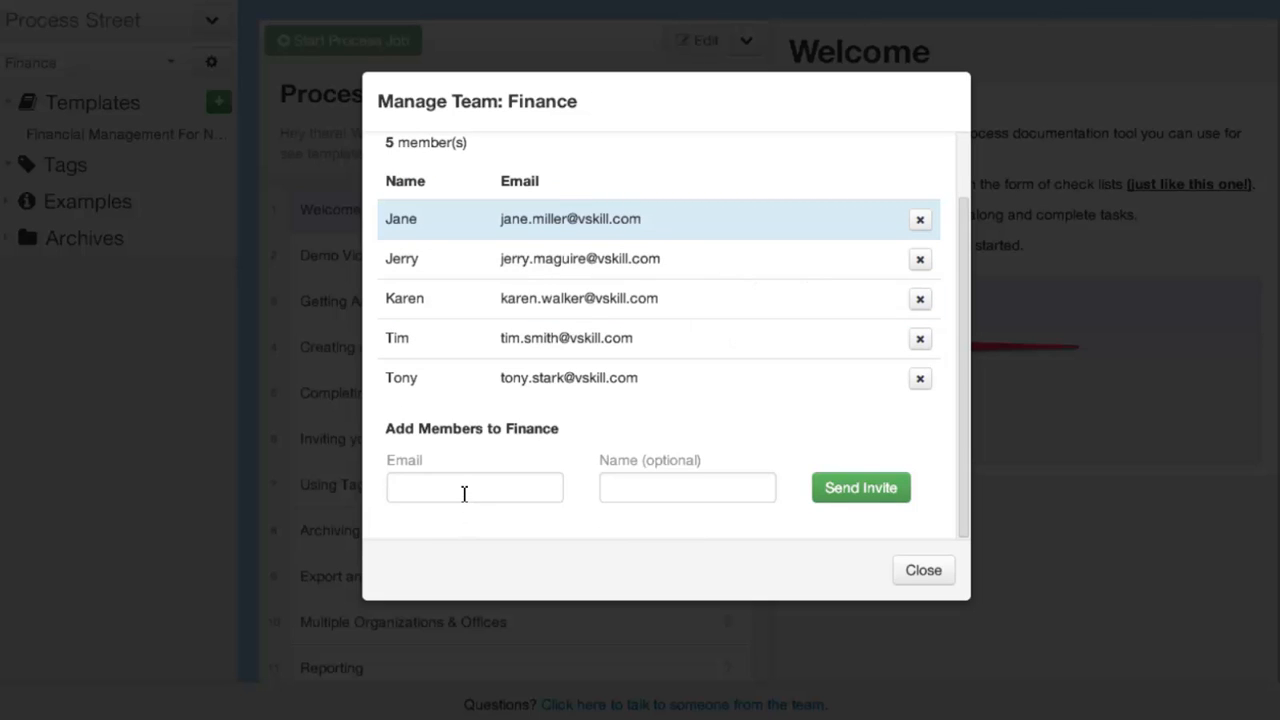
left_click(464, 493)
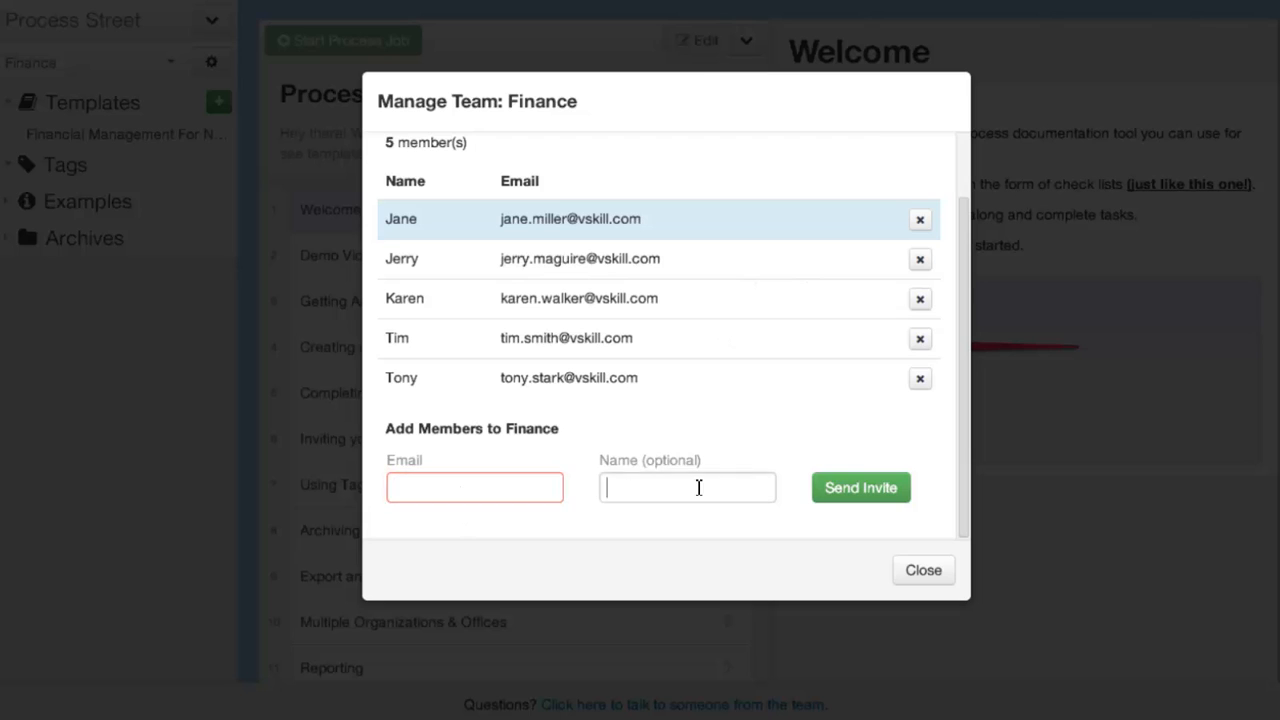
left_click(680, 488)
left_click(915, 572)
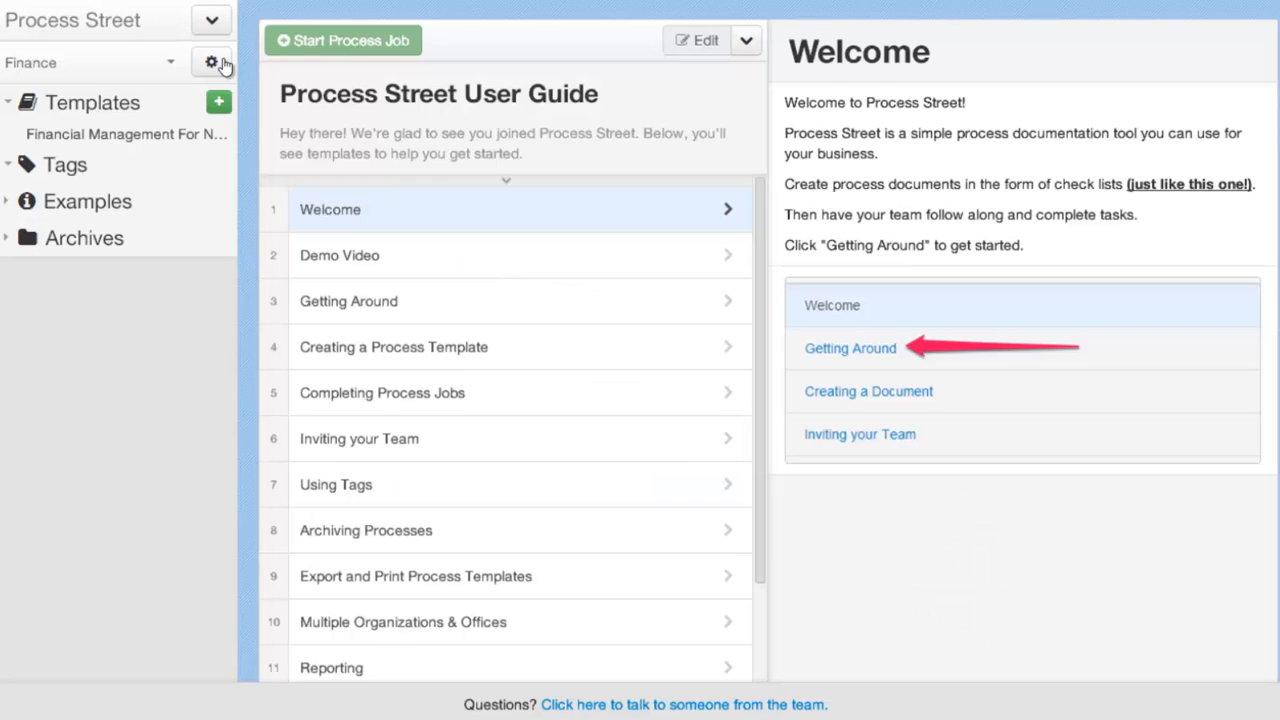
- Create a new team named Test Team, close its settings and collapse the Examples section
left_click(213, 64)
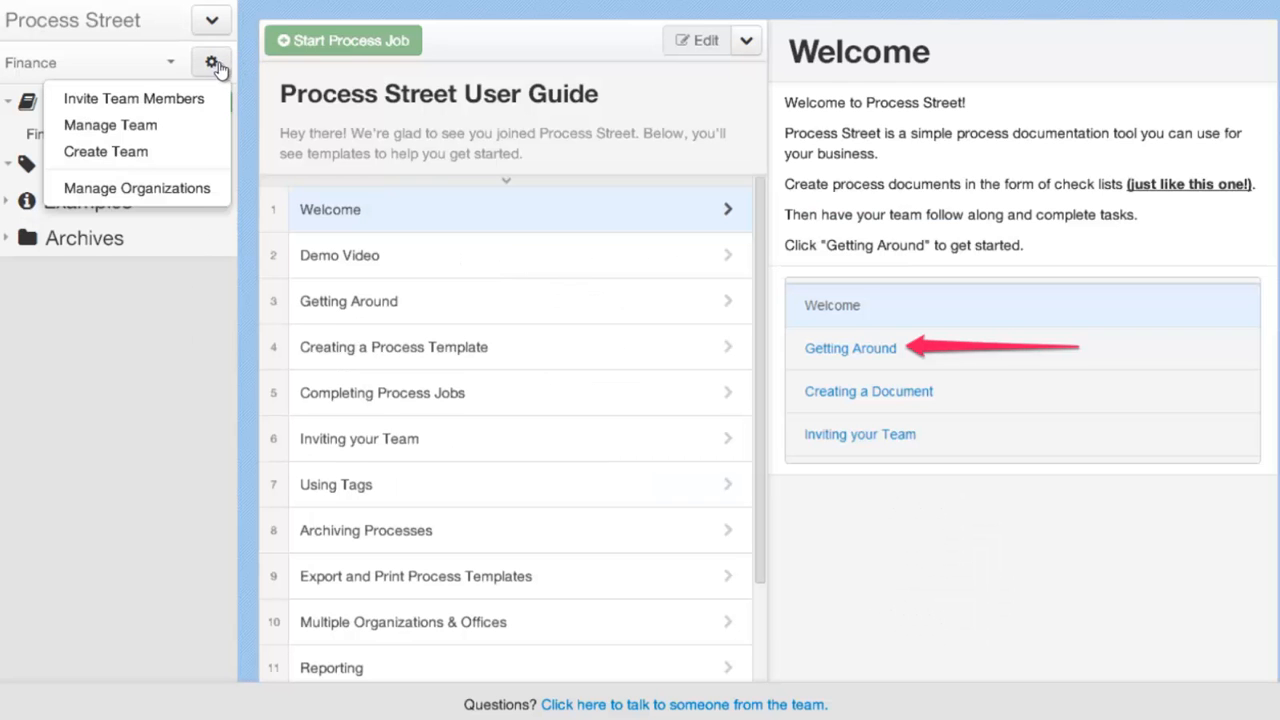
left_click(200, 162)
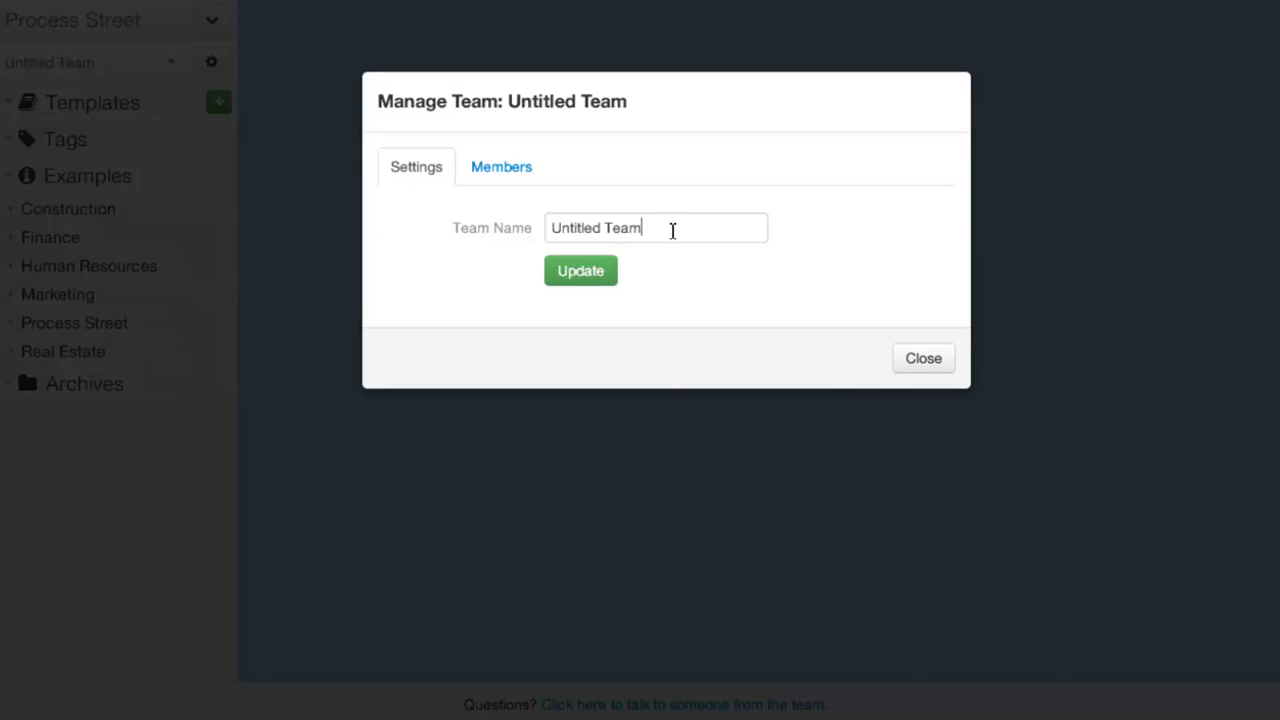
left_click_drag(674, 229, 521, 232)
key("BackSpace")
type("Test Team")
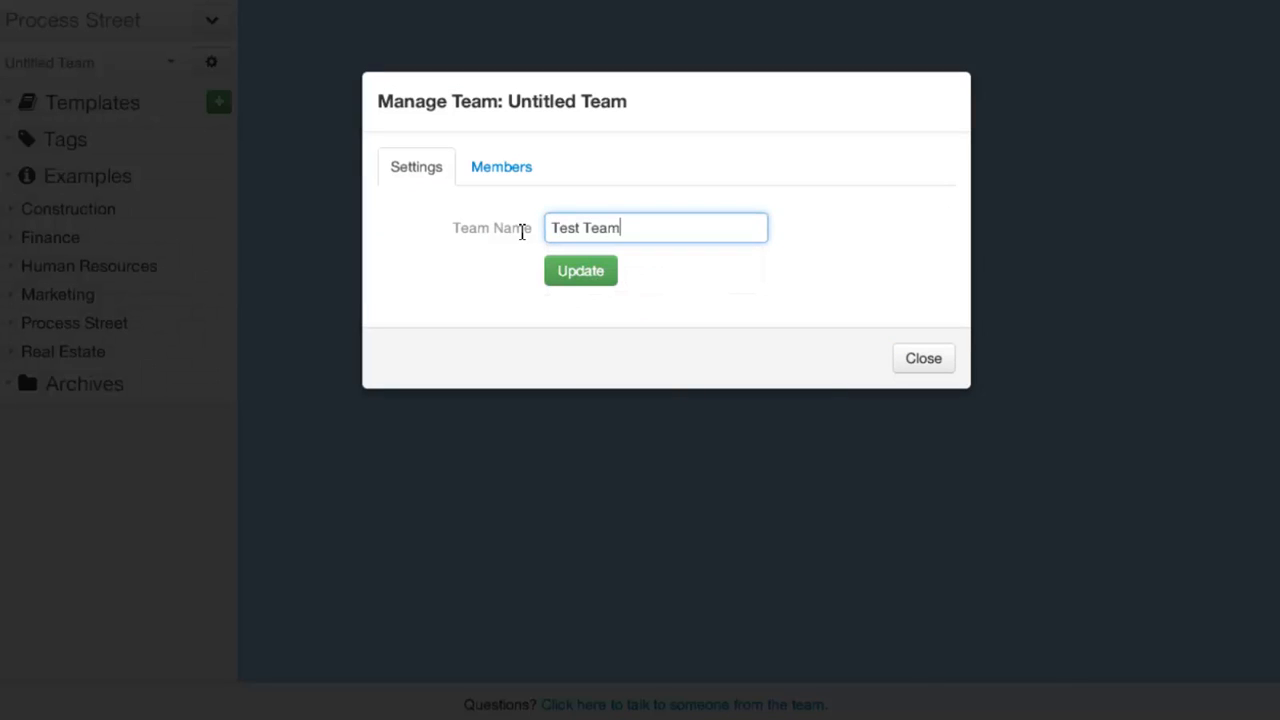
left_click(565, 277)
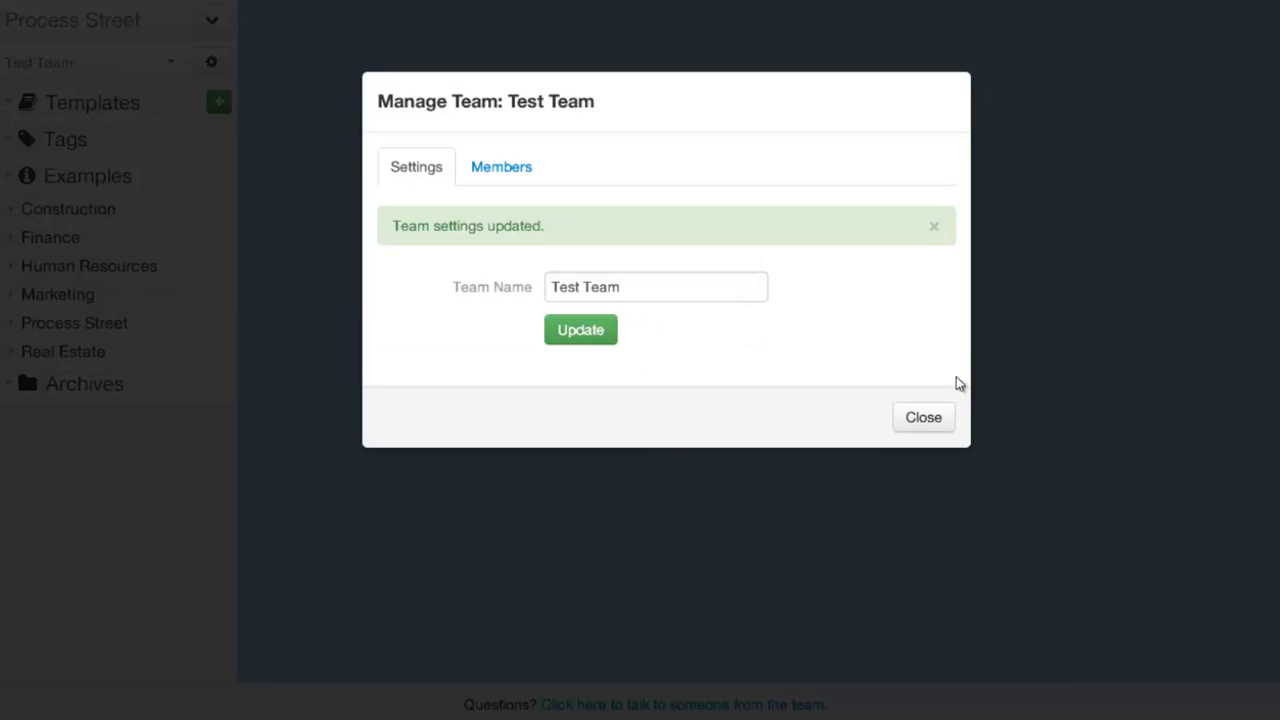
left_click(921, 417)
left_click(24, 176)
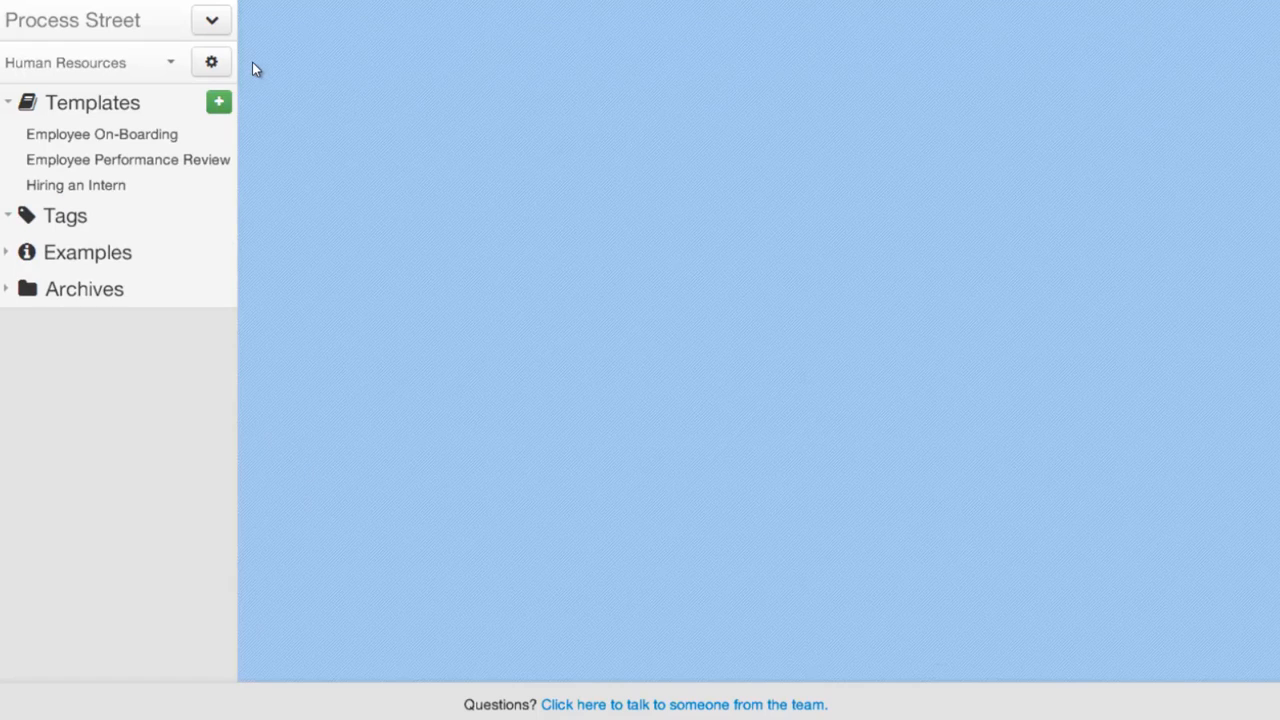
- Open the organization management settings and check the organization name field and the list of organizations for Bright Star Marketing
left_click(210, 66)
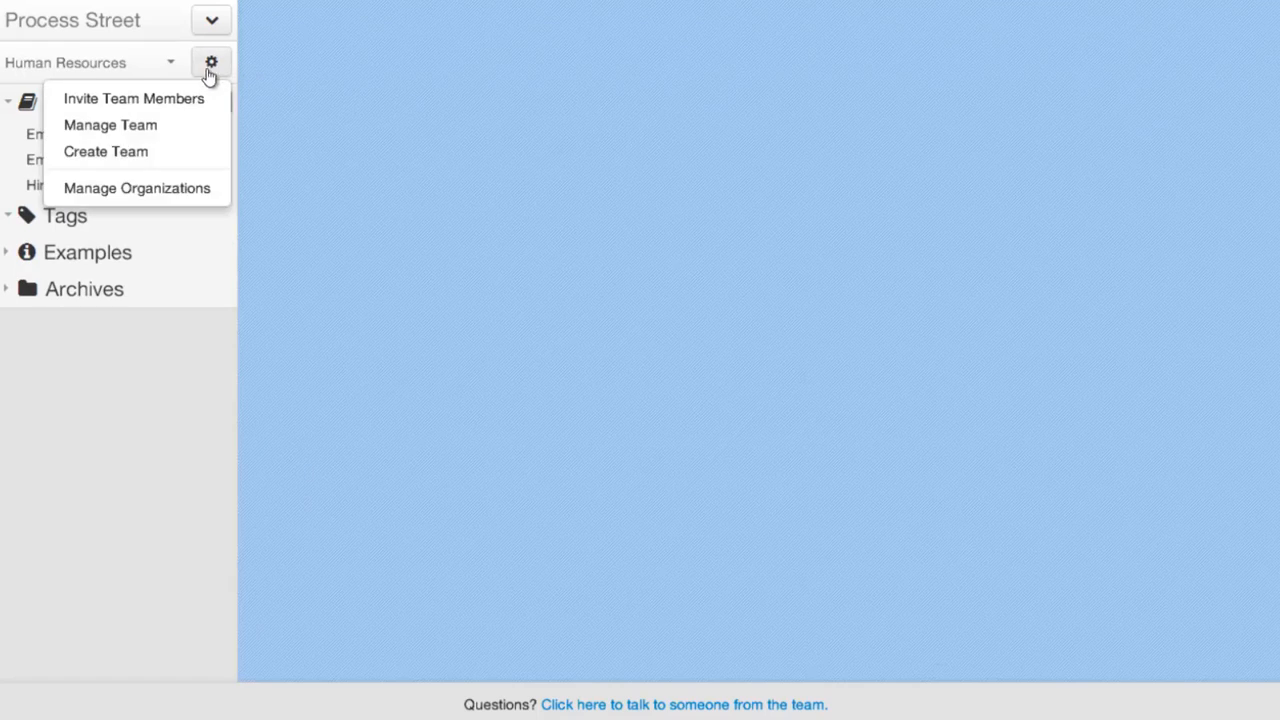
left_click(175, 194)
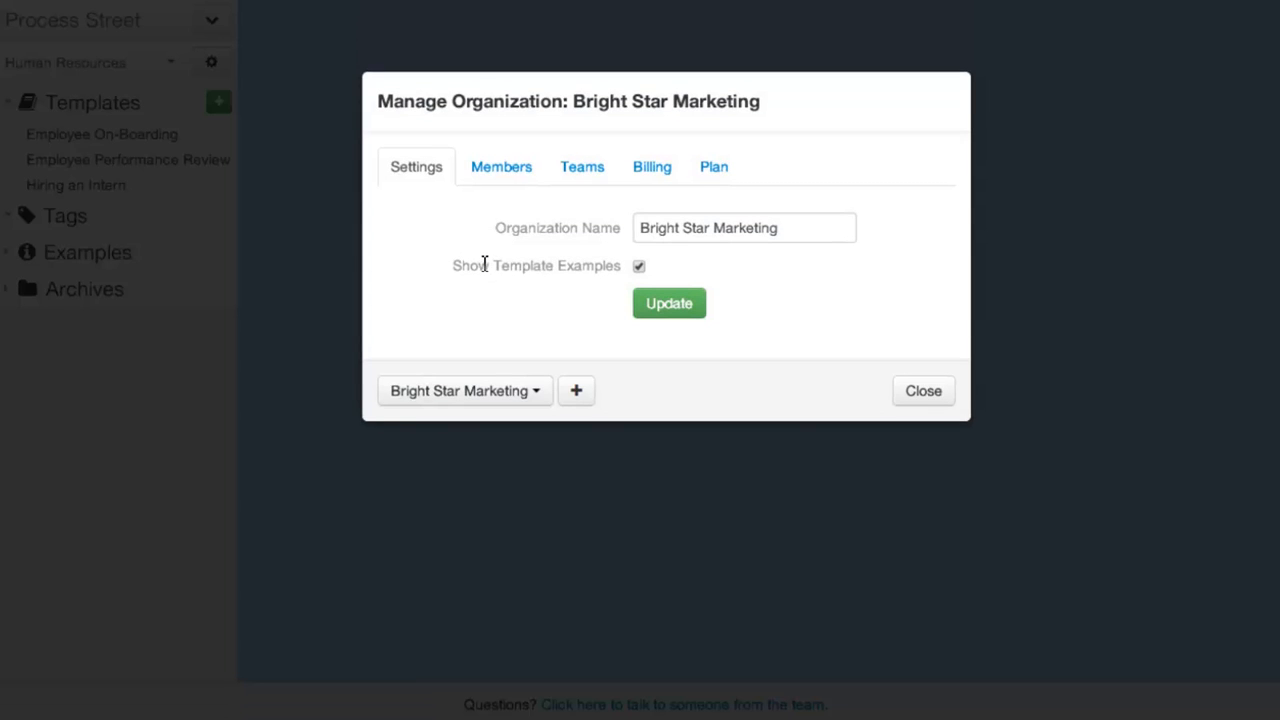
left_click_drag(778, 229, 629, 251)
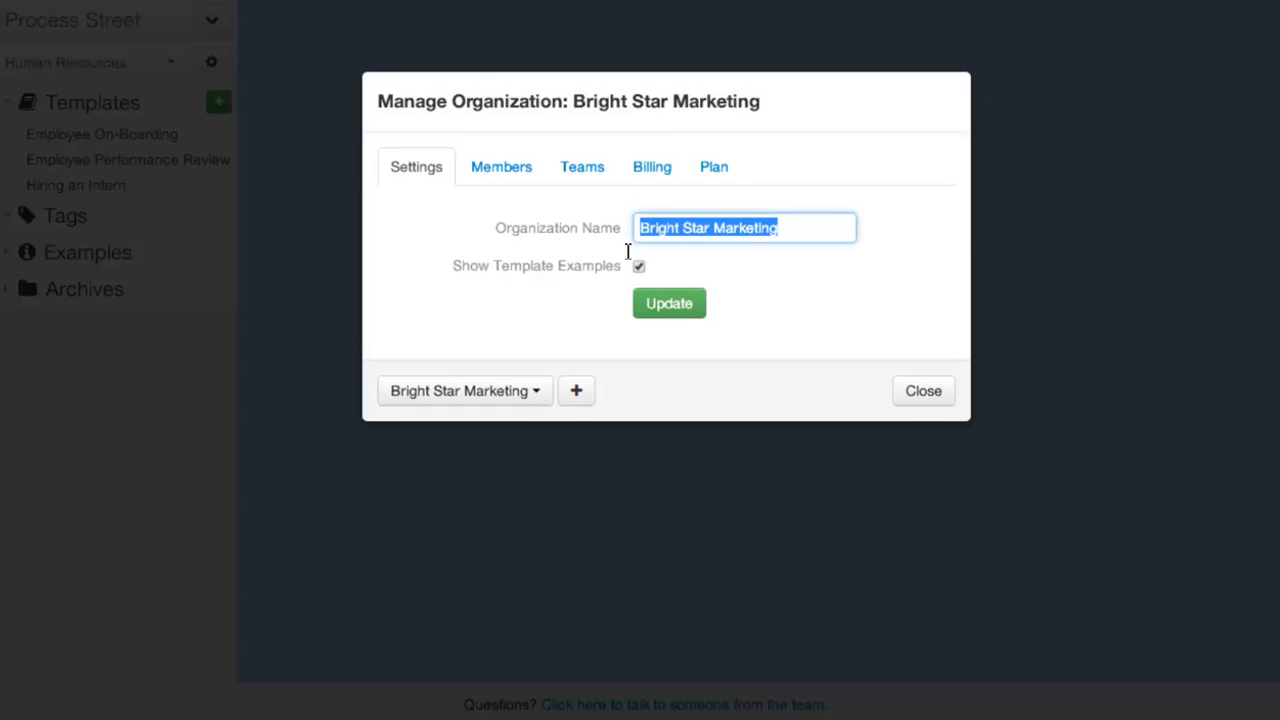
left_click(745, 306)
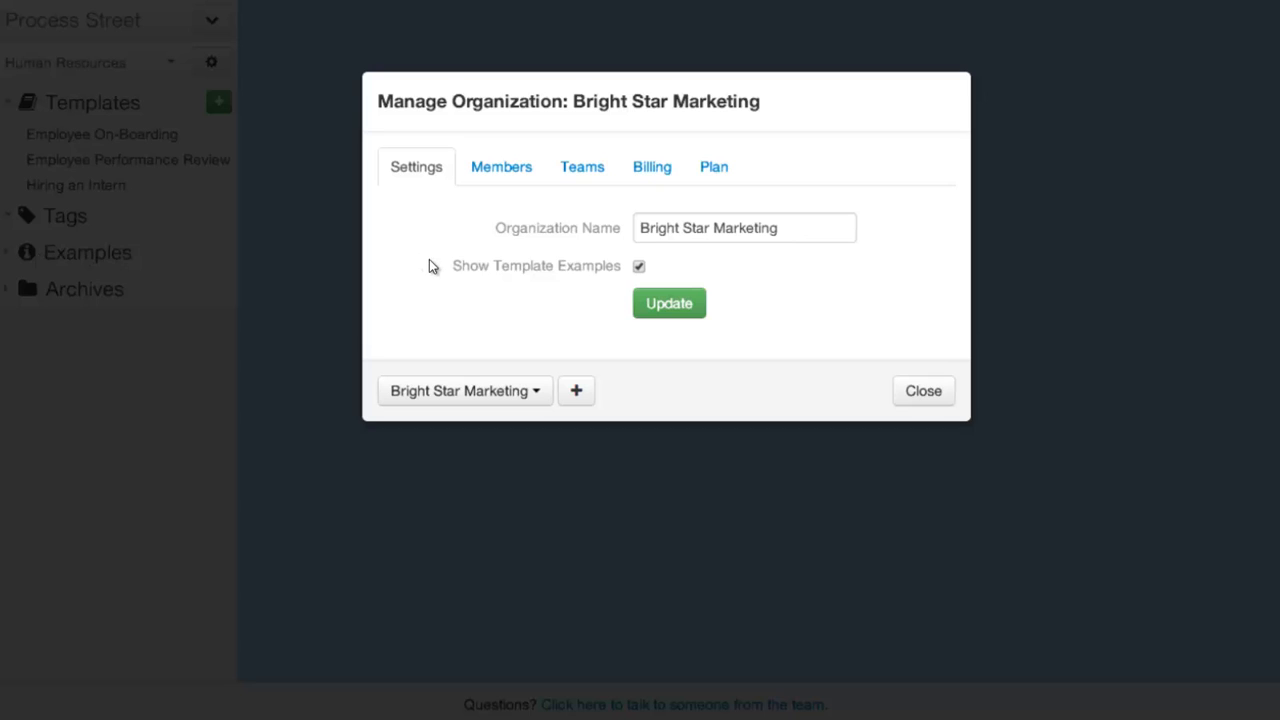
left_click(474, 395)
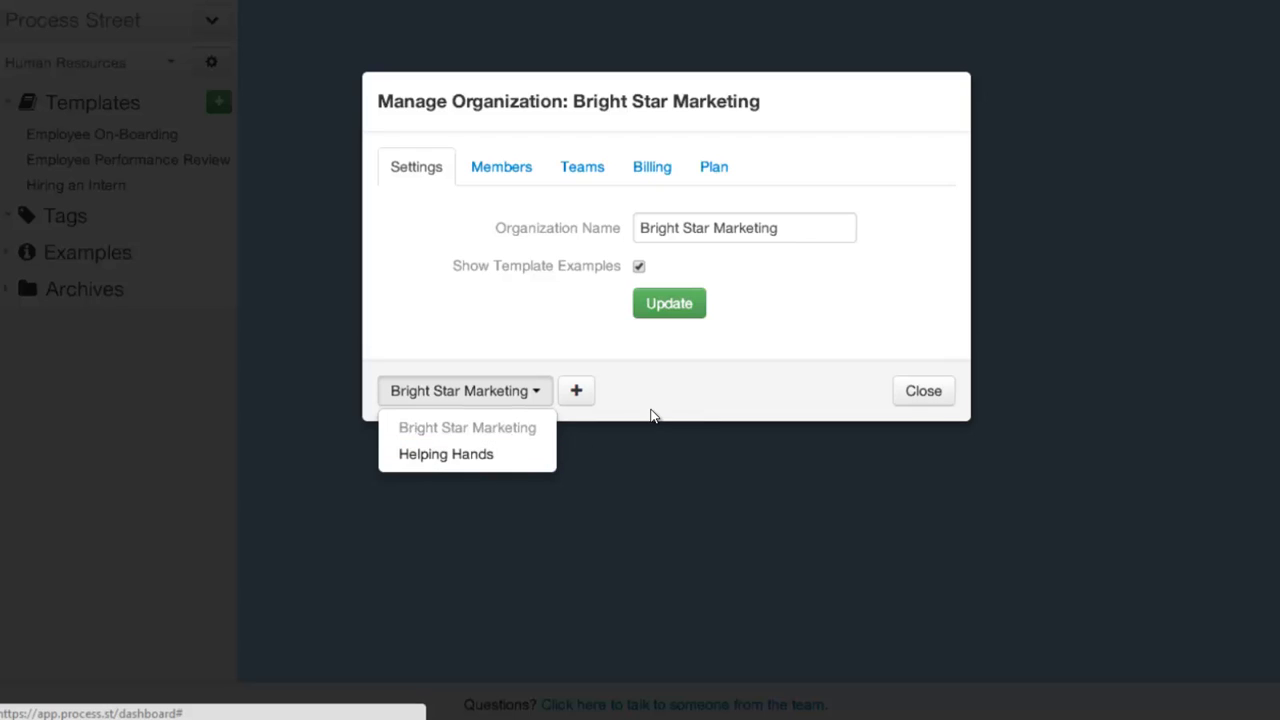
left_click(656, 404)
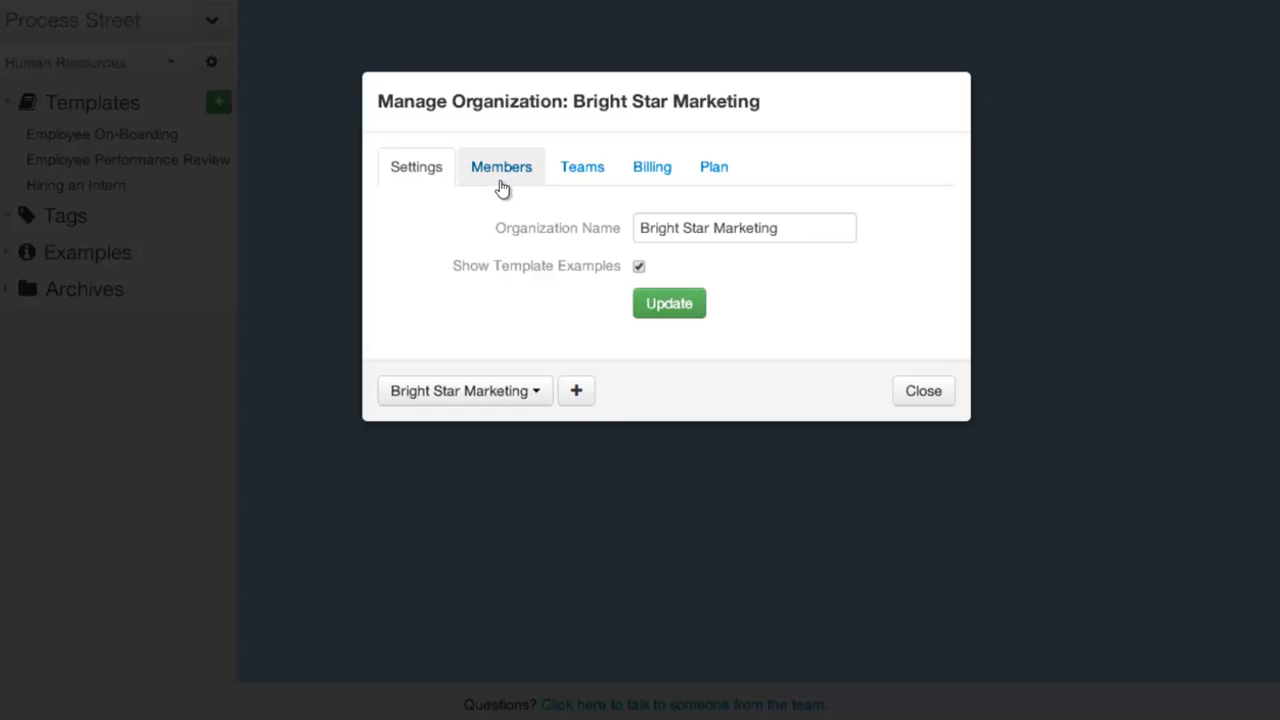
- Review the member list of the Bright Star Marketing organization, including who has admin rights
left_click(502, 172)
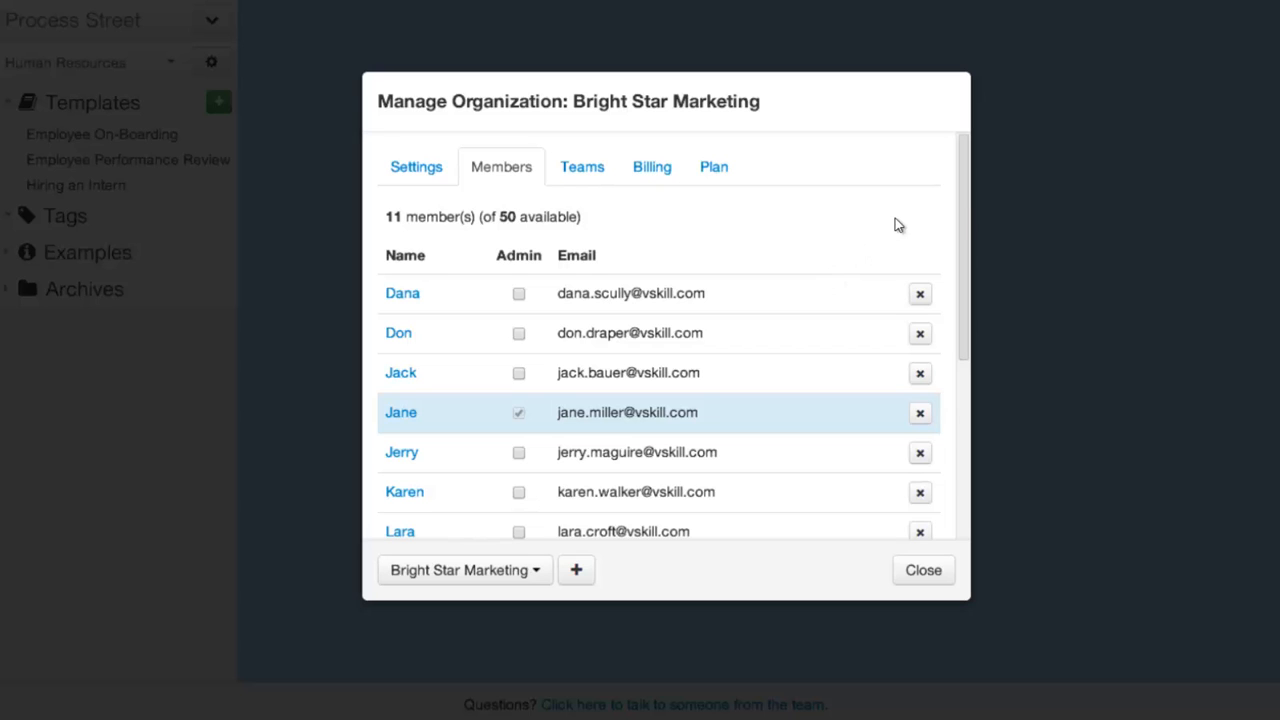
mouse_move(967, 205)
left_mouse_down()
mouse_move(946, 400)
mouse_move(960, 194)
left_mouse_up()
scroll(835, 268, "down", 2)
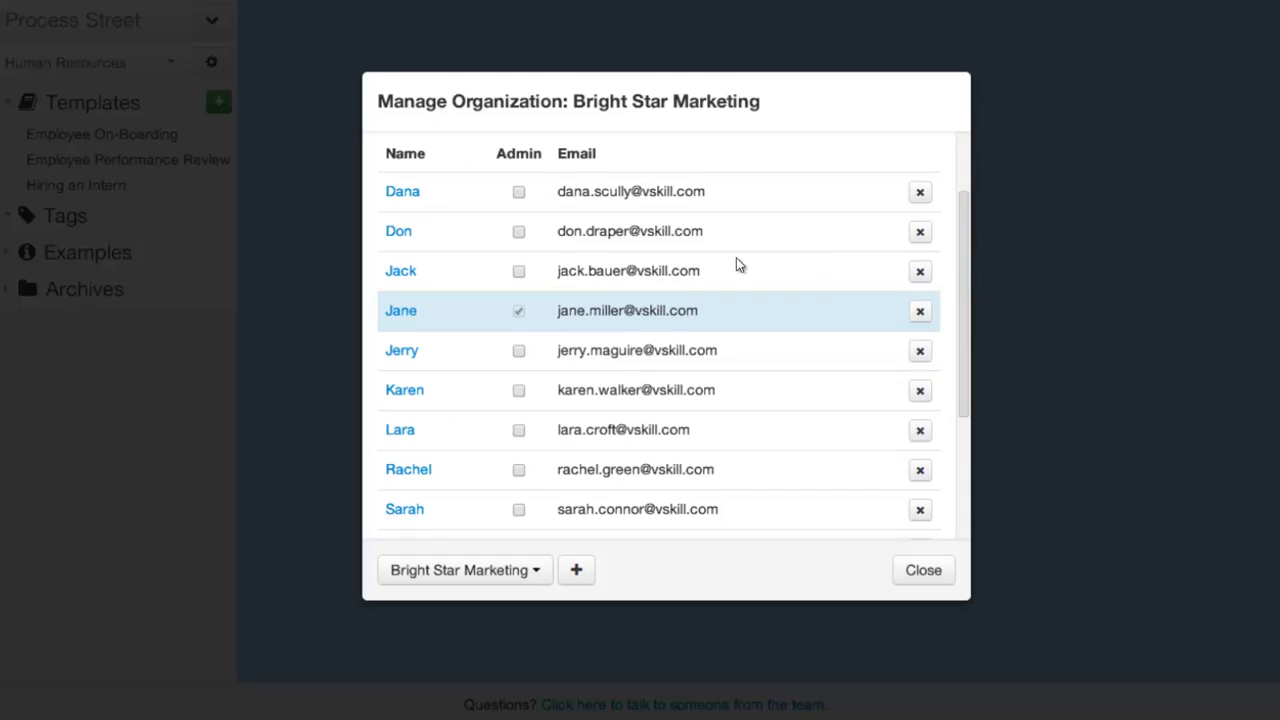
scroll(519, 230, "down", 2)
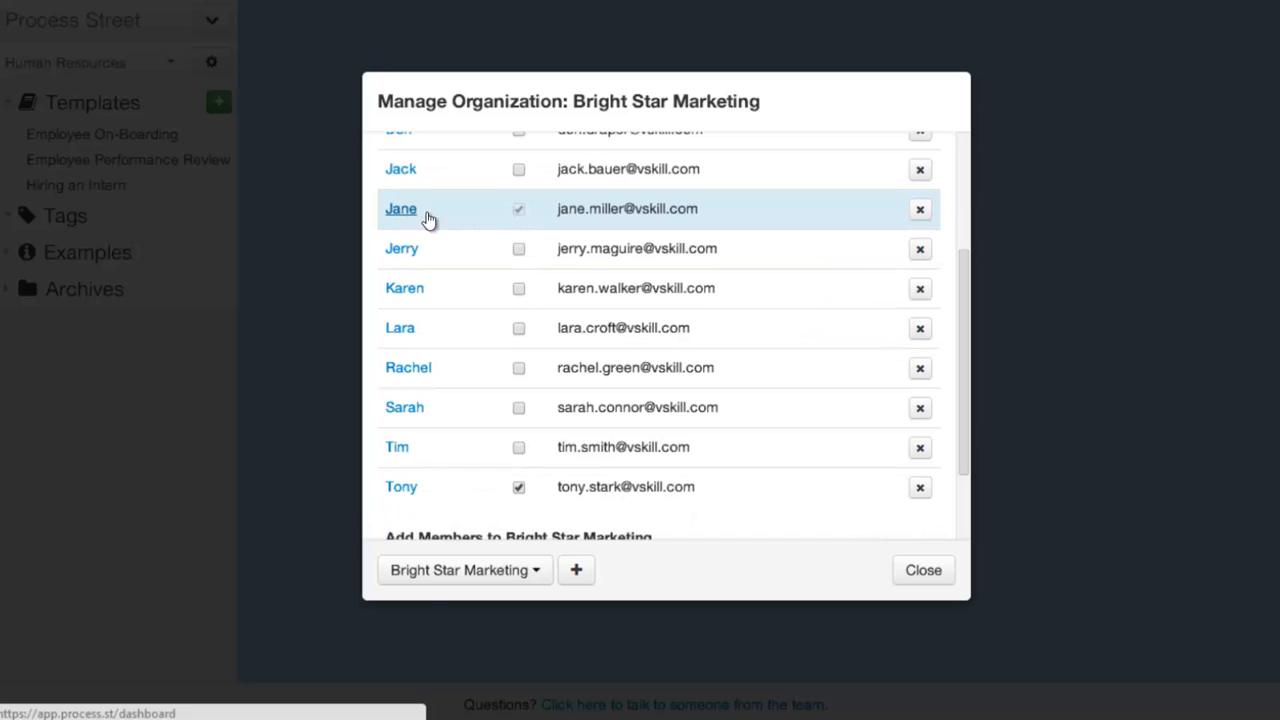
scroll(546, 229, "up", 2)
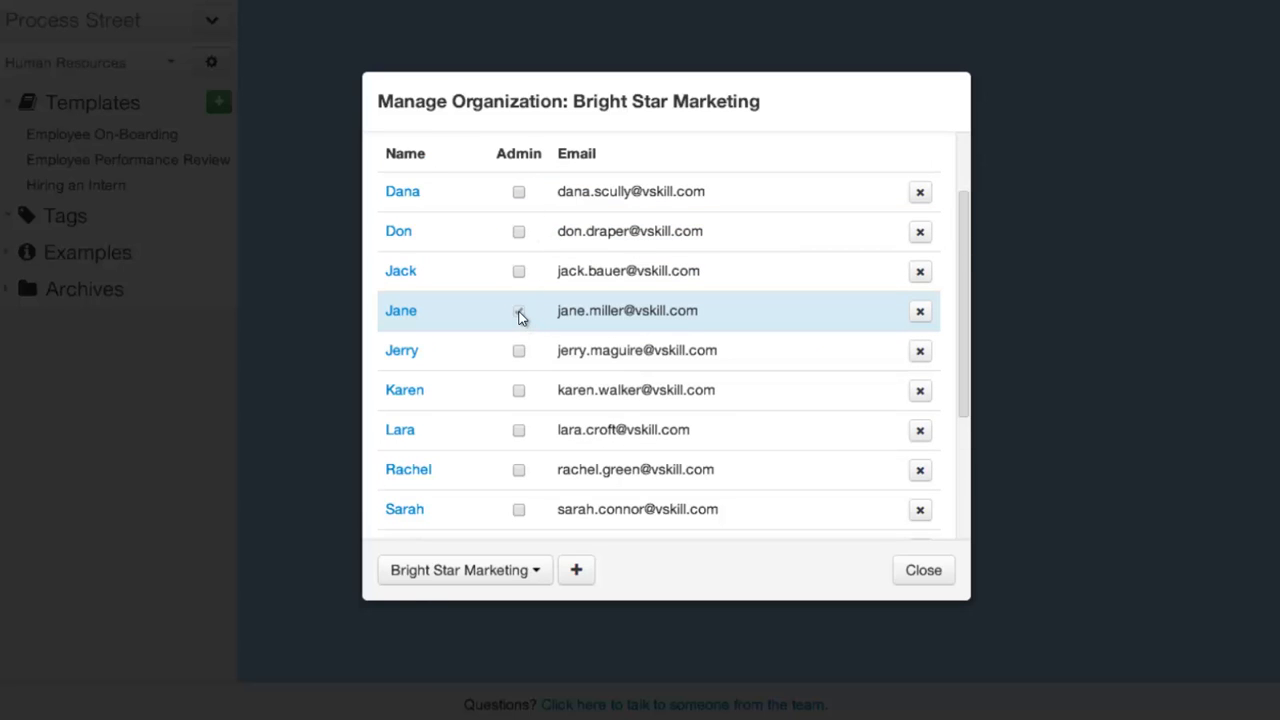
scroll(519, 316, "down", 2)
scroll(520, 480, "up", 2)
- Grant admin rights to the first member in the organization's list and revoke them again
left_click(519, 194)
scroll(545, 250, "up", 2)
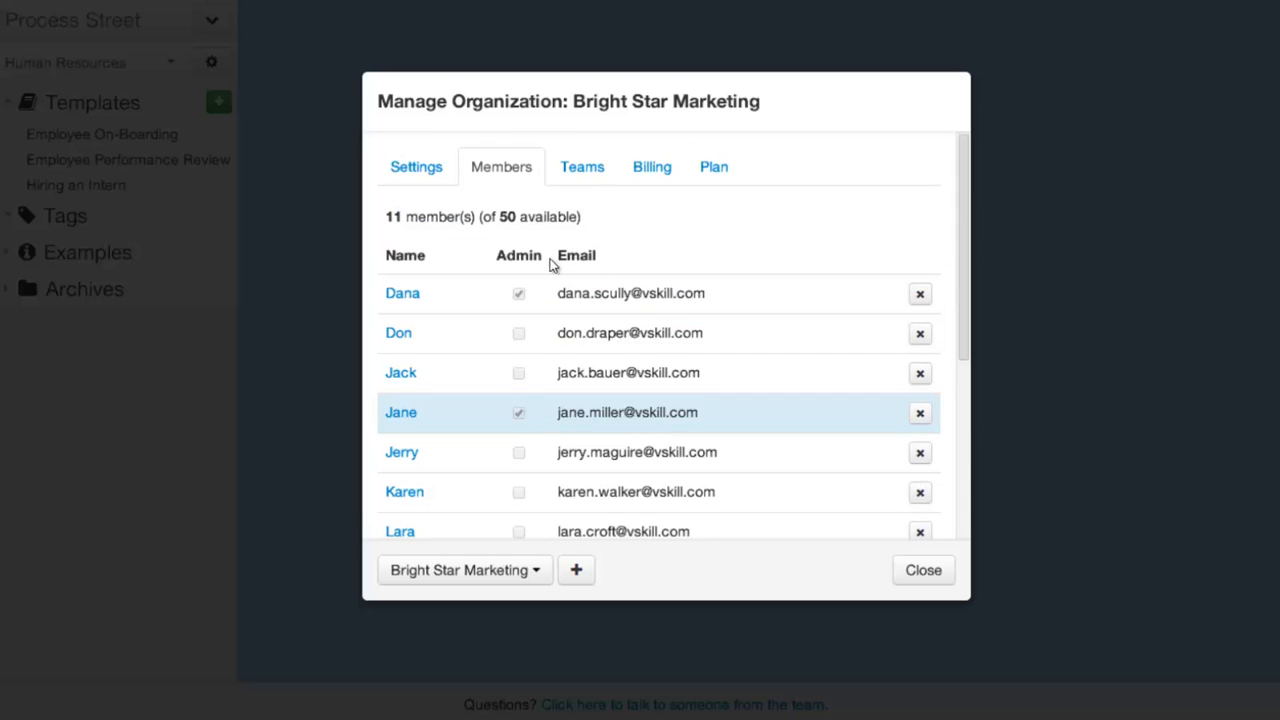
left_click(519, 352)
- Open the first listed organization member's team assignments
scroll(576, 306, "down", 1)
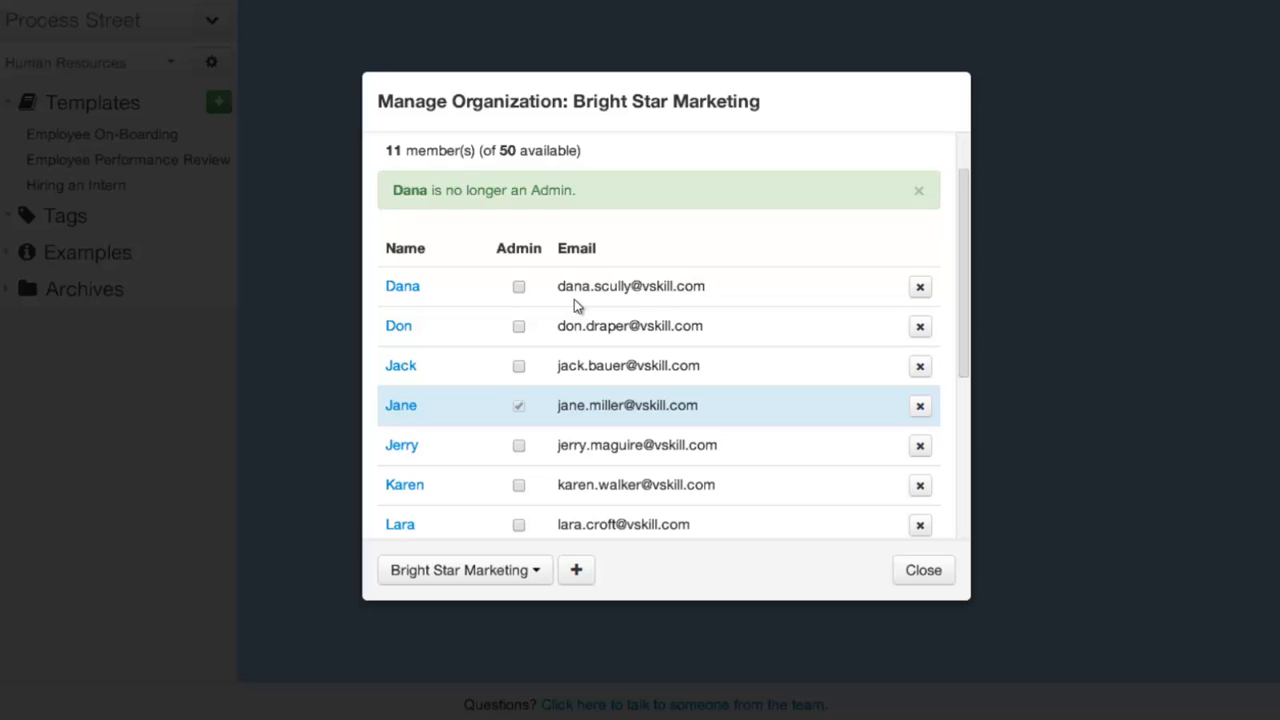
scroll(575, 305, "up", 1)
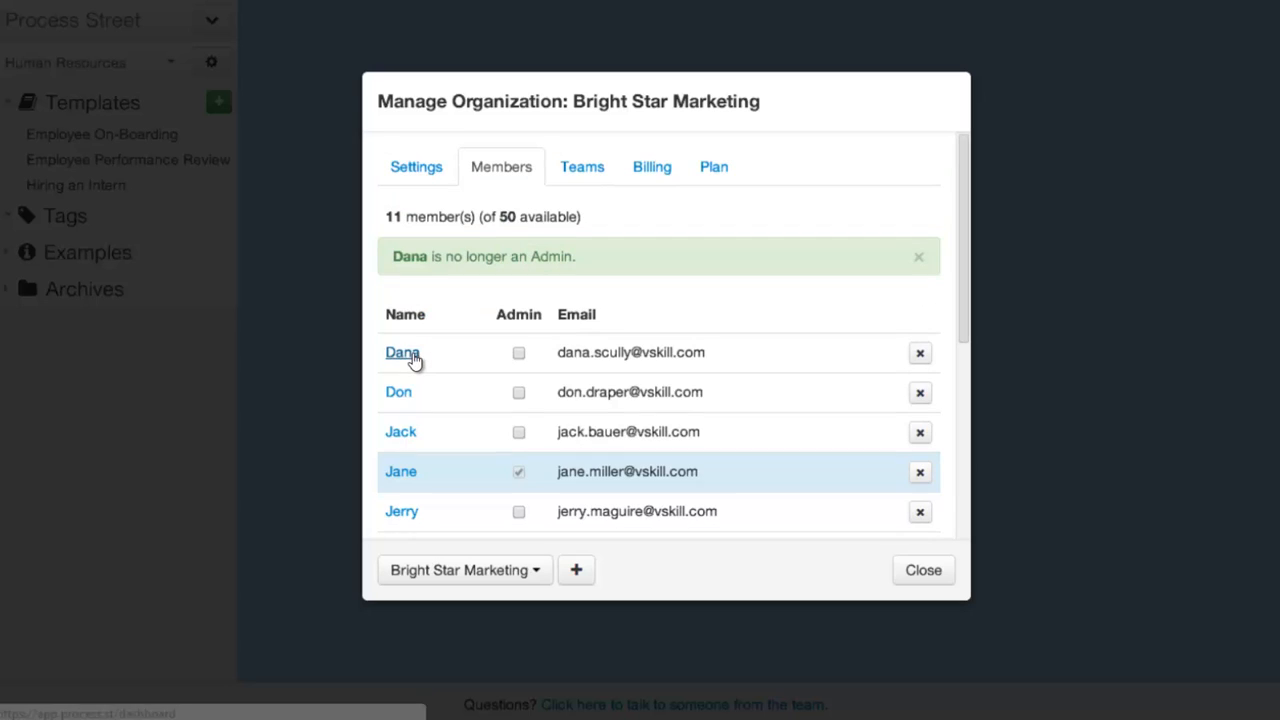
left_click(410, 356)
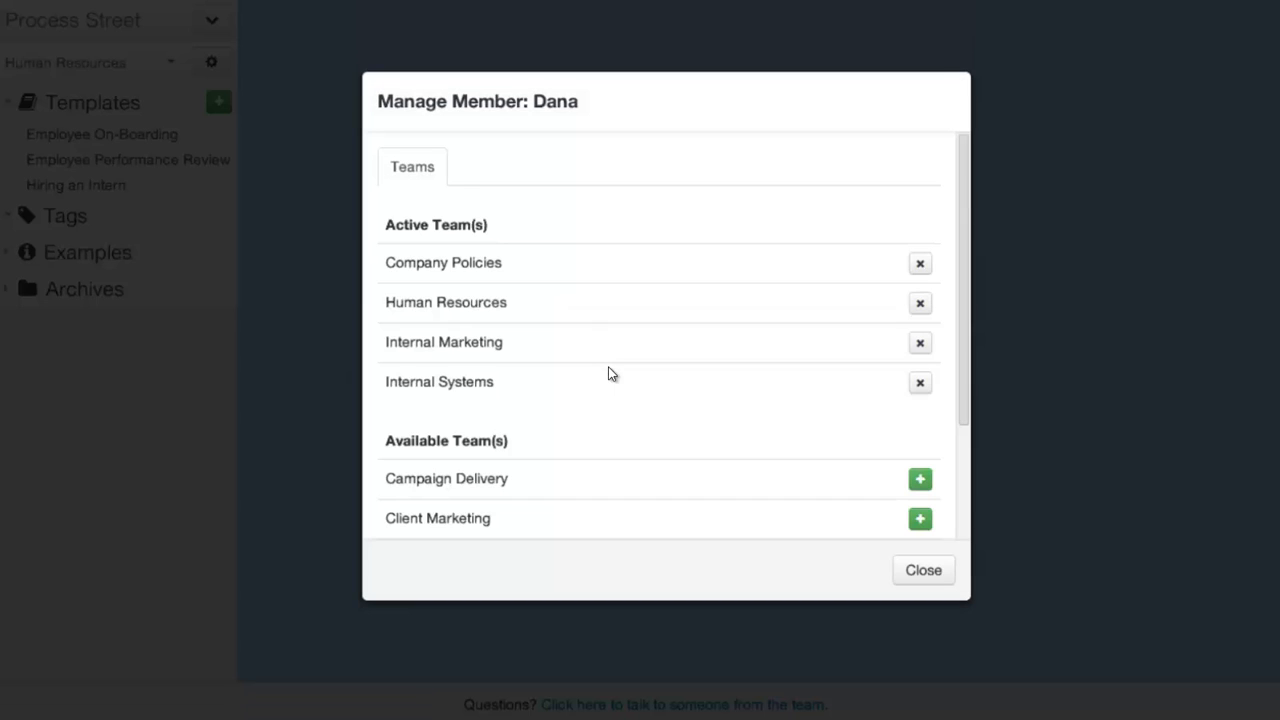
- Review the member's active teams and the available teams that can be assigned, such as Campaign Delivery
scroll(586, 379, "down", 3)
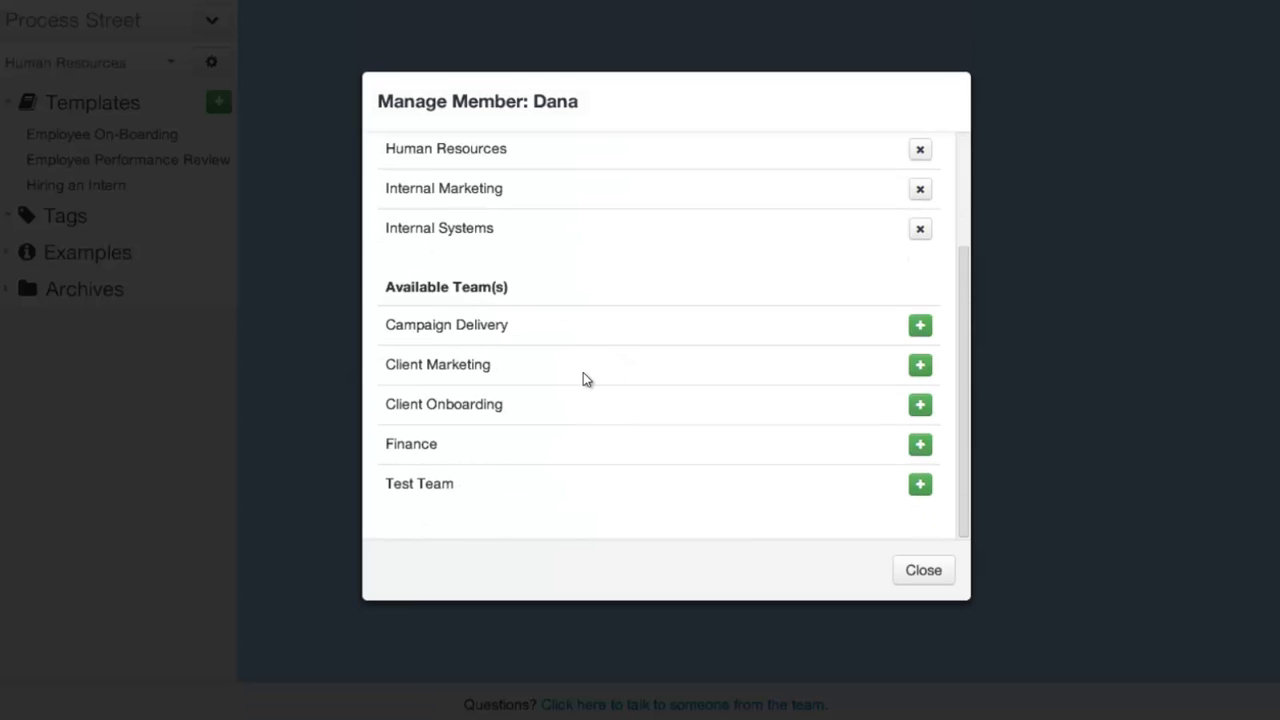
scroll(586, 379, "up", 3)
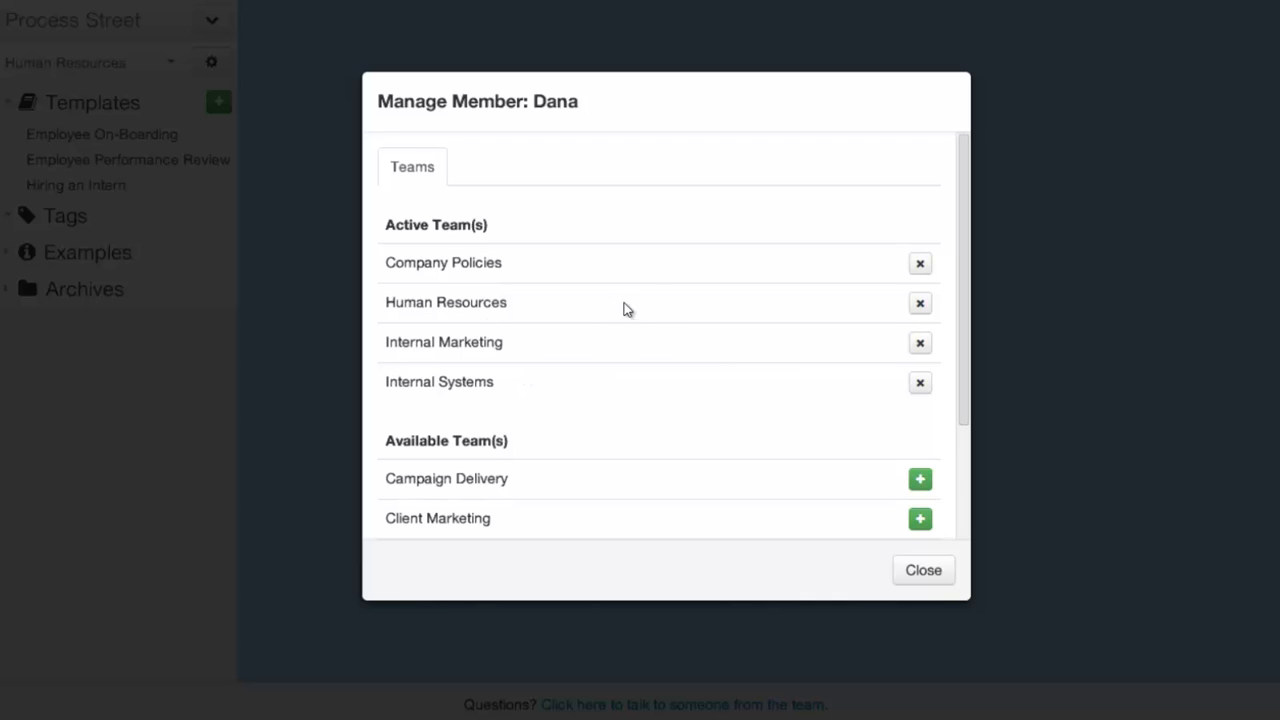
scroll(663, 312, "down", 3)
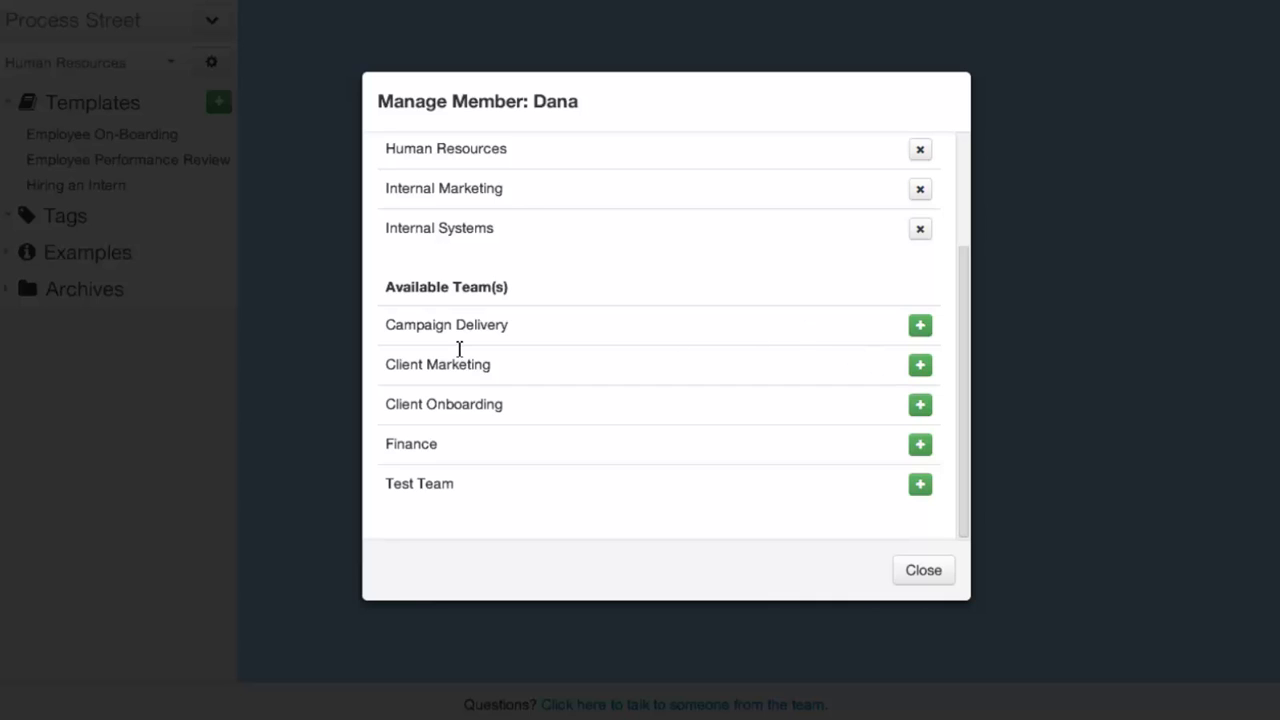
scroll(934, 378, "up", 2)
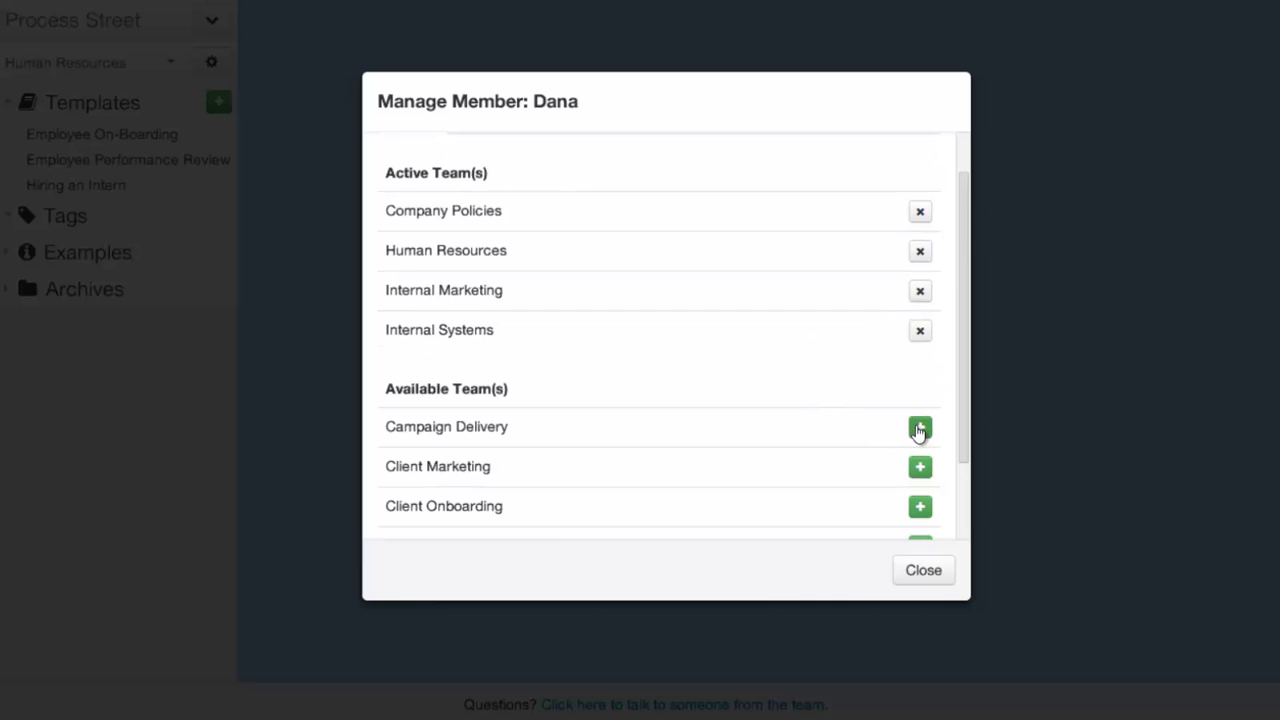
left_click(920, 428)
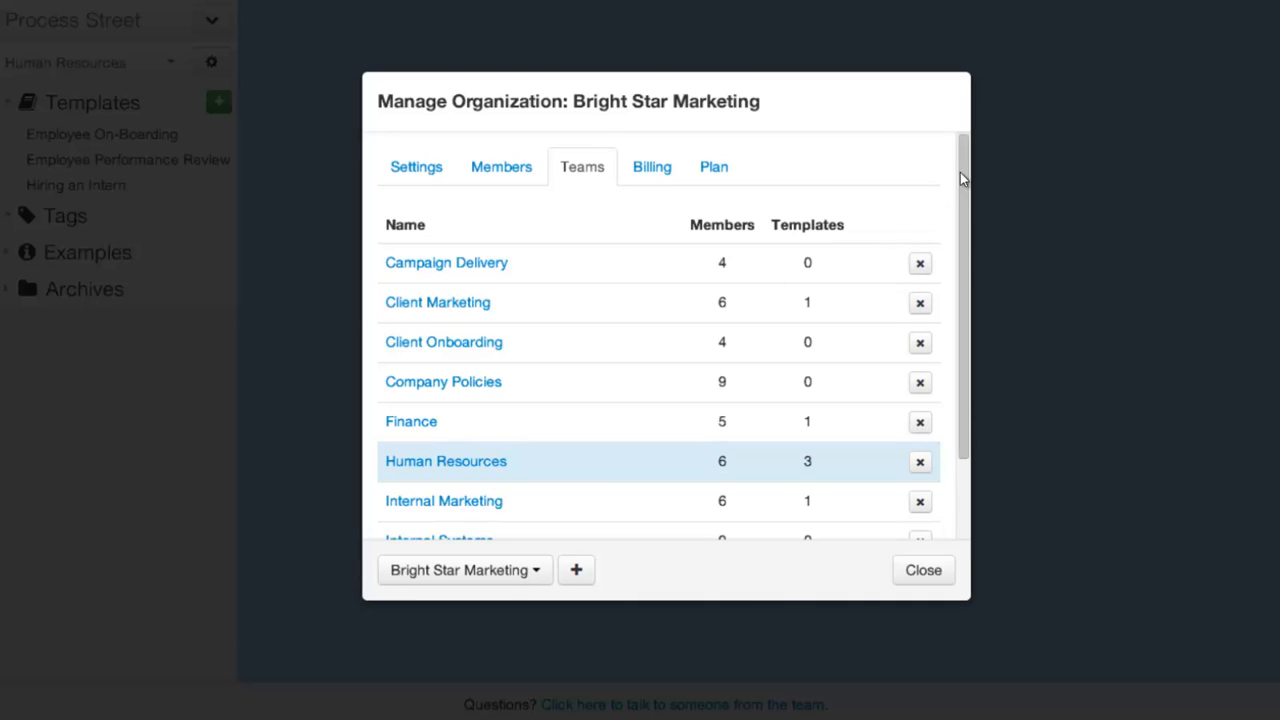
- Review the Bright Star Marketing organization's list of teams with their member and template counts
mouse_move(960, 177)
left_mouse_down()
mouse_move(953, 276)
mouse_move(968, 168)
left_mouse_up()
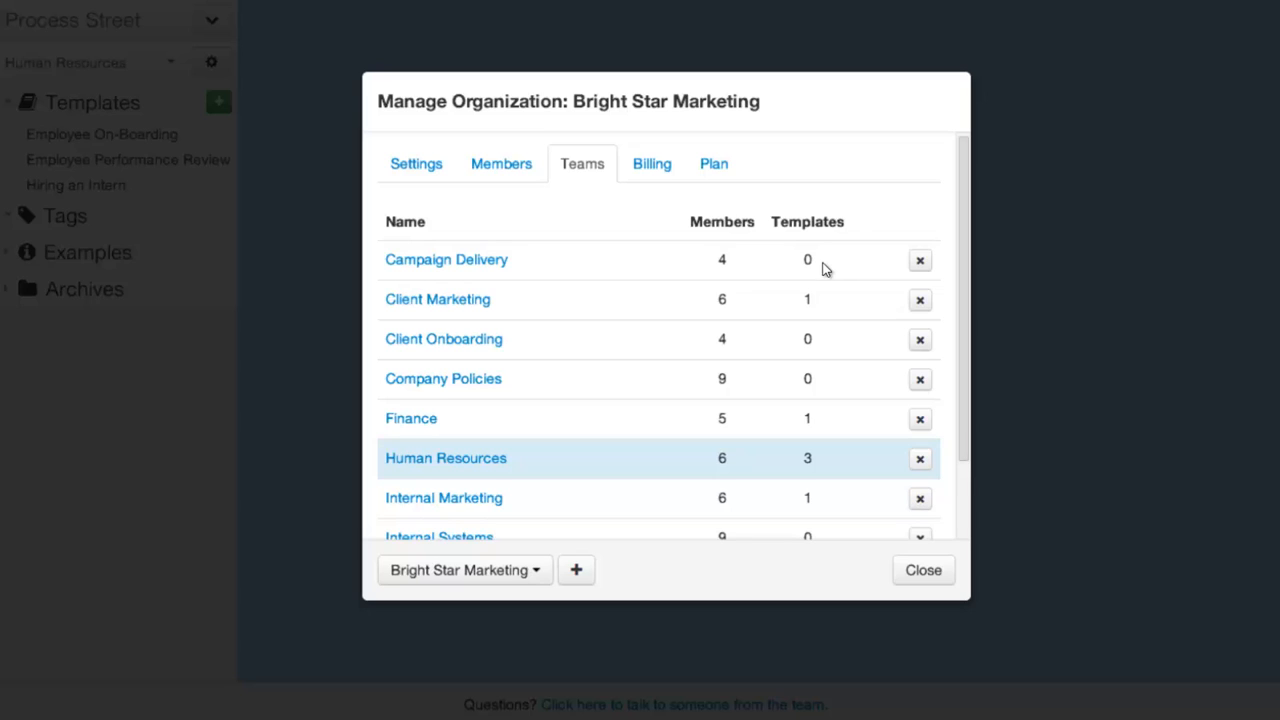
scroll(822, 268, "up", 1)
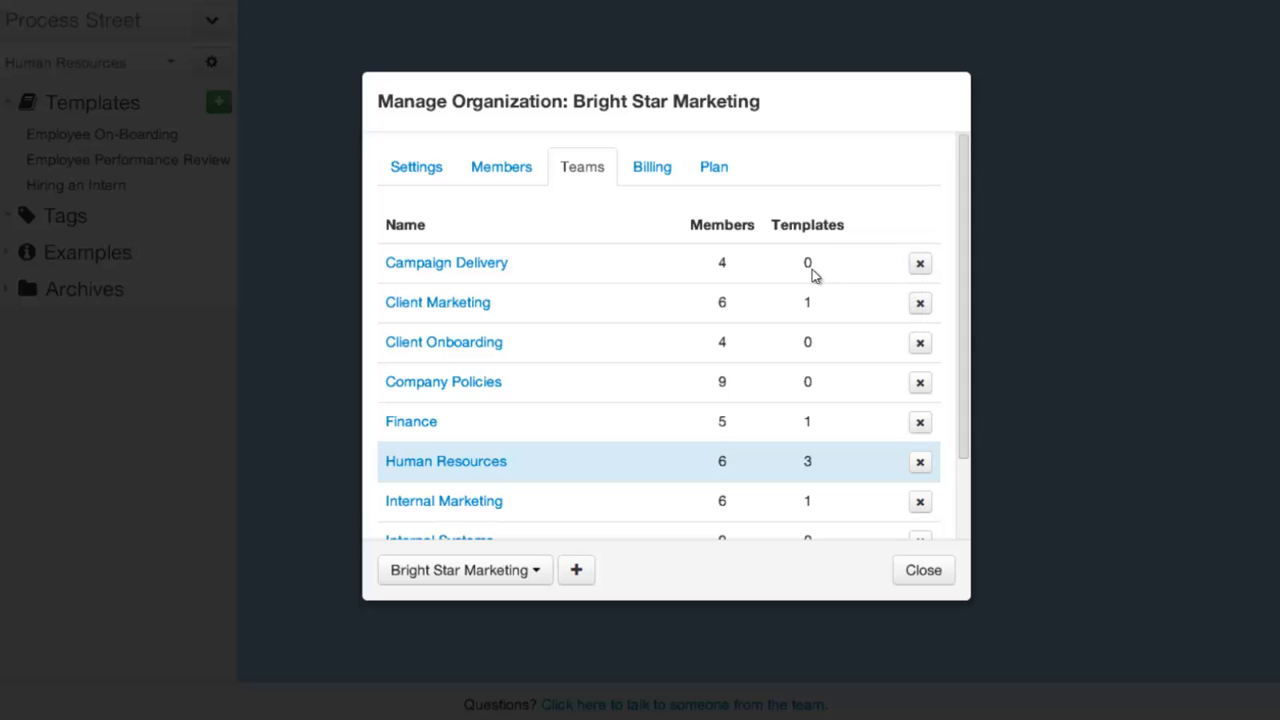
scroll(746, 300, "down", 2)
left_click_drag(735, 266, 704, 266)
left_click(707, 266)
- Open the Campaign Delivery team from the organization's teams, review its members and invitation fields, and return to the team list
left_click(480, 262)
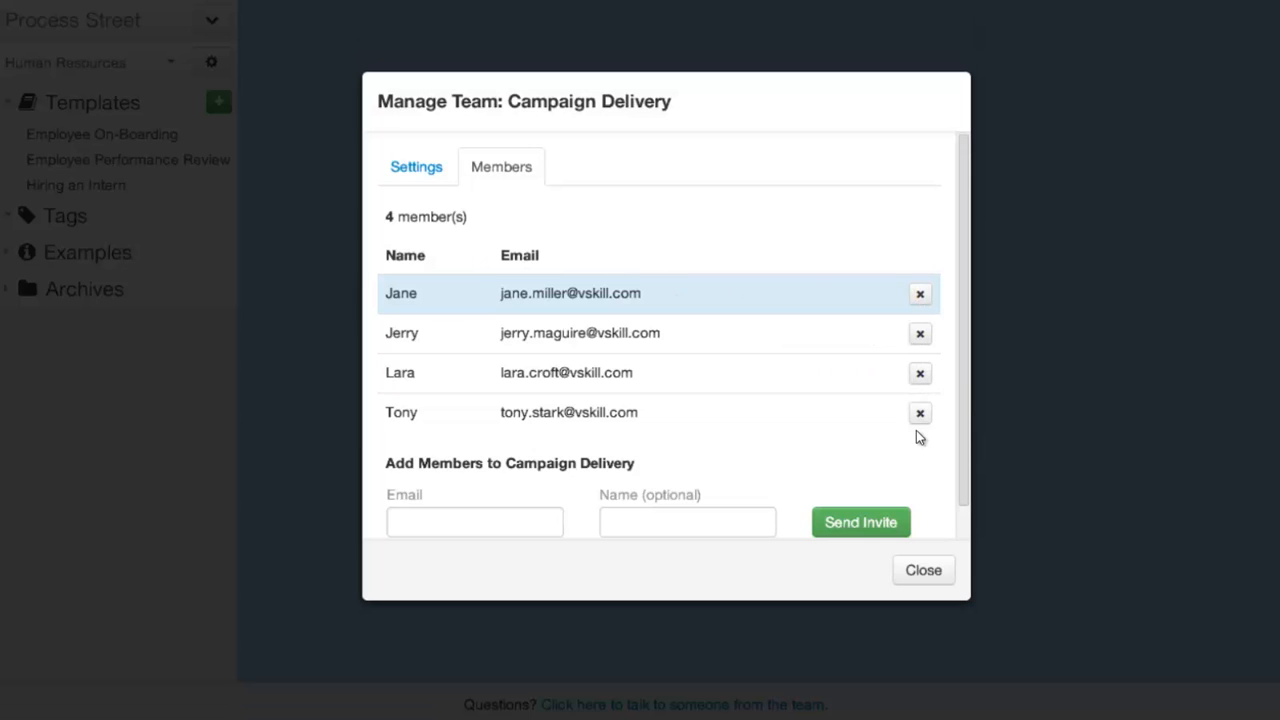
scroll(757, 294, "down", 1)
scroll(757, 294, "up", 1)
scroll(757, 297, "down", 1)
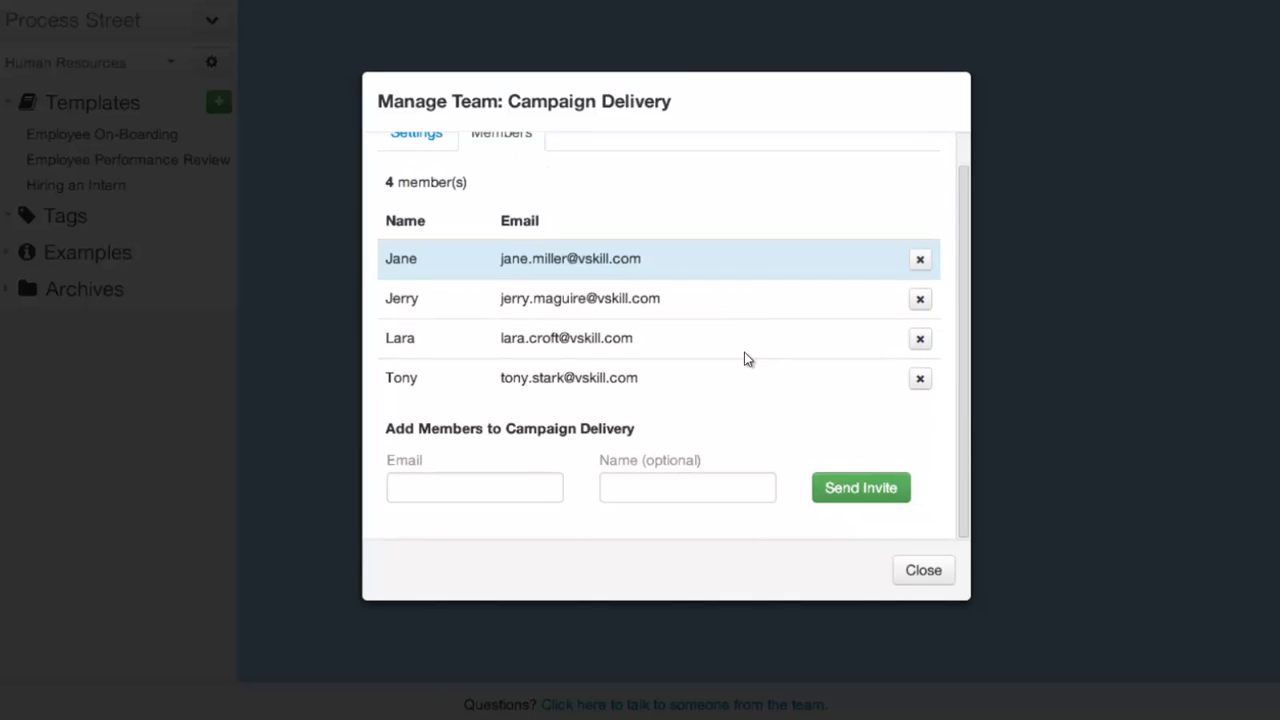
scroll(737, 339, "up", 1)
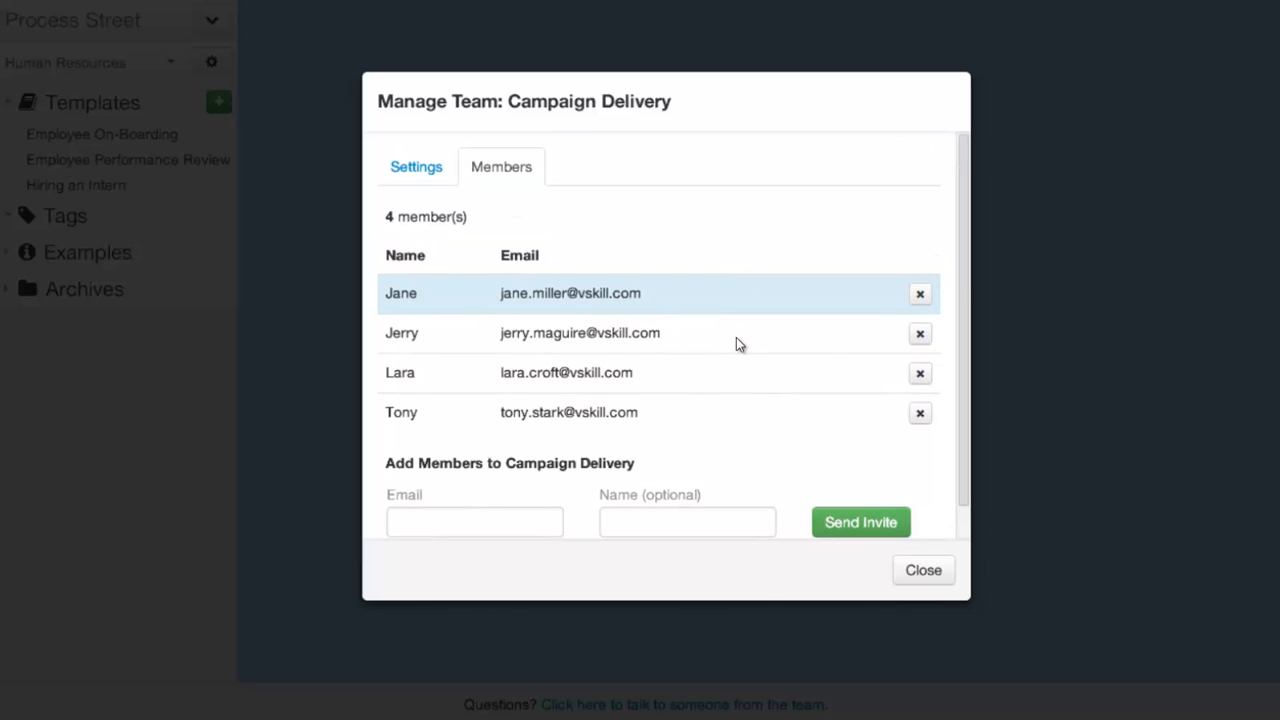
left_click(923, 570)
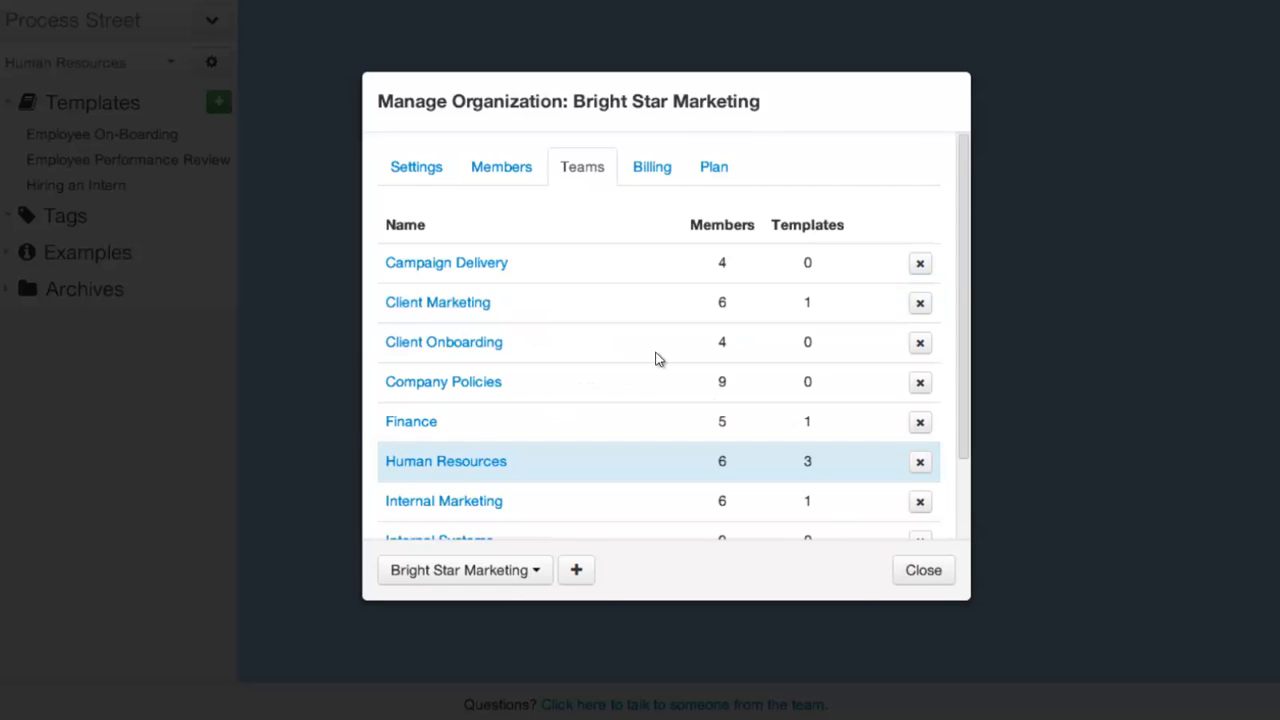
- Open the Client Marketing team, check its members and the email and name fields for inviting new ones, and return to the team list
left_click(481, 304)
scroll(857, 331, "down", 3)
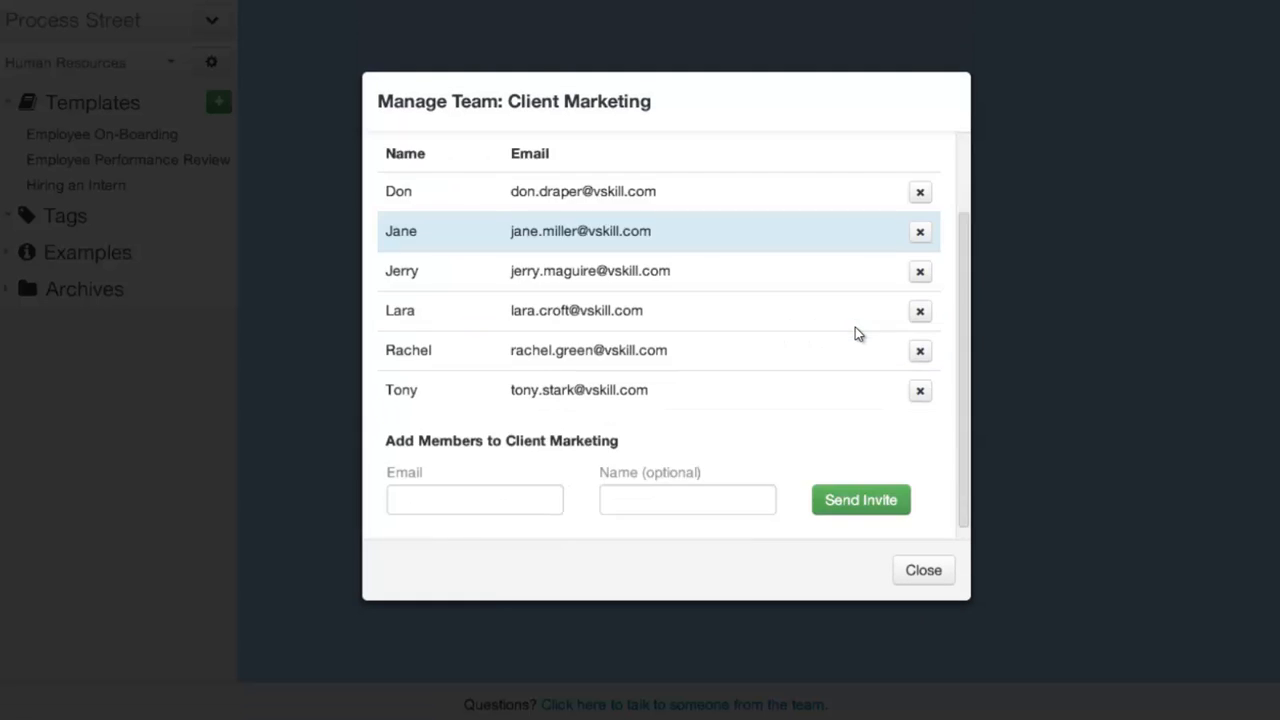
left_click(495, 493)
left_click(631, 503)
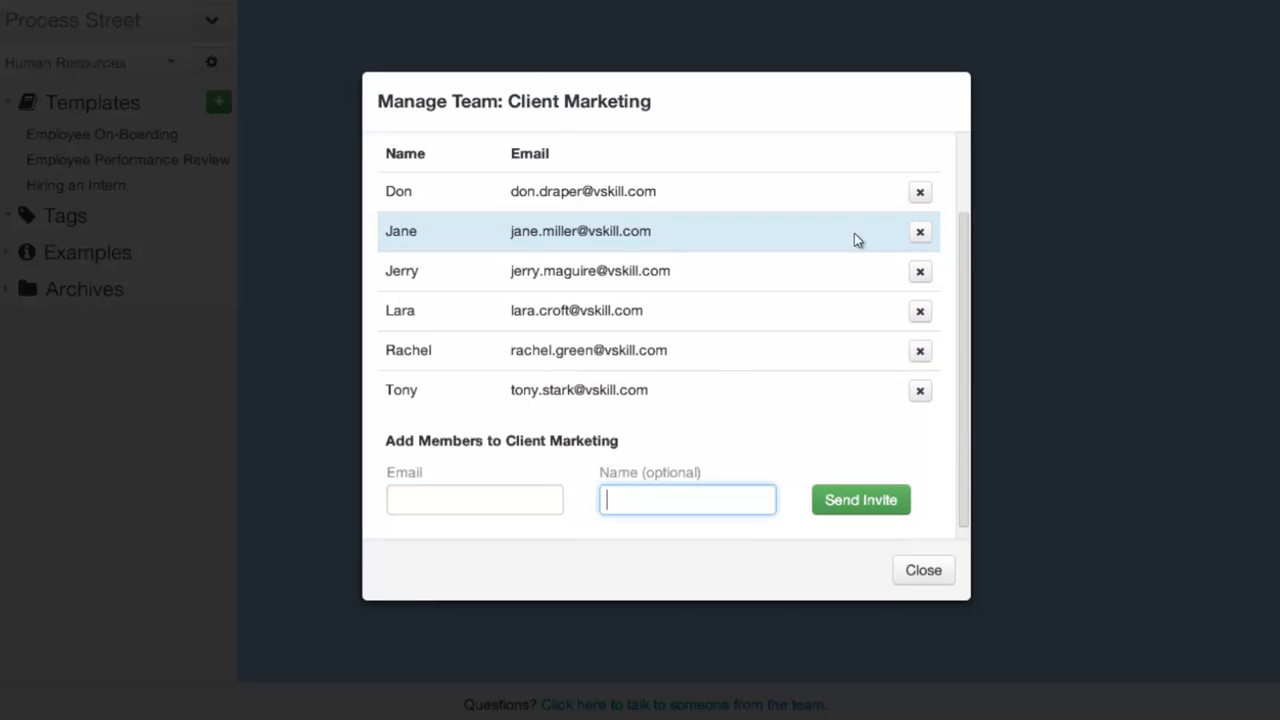
scroll(856, 345, "up", 3)
left_click(923, 570)
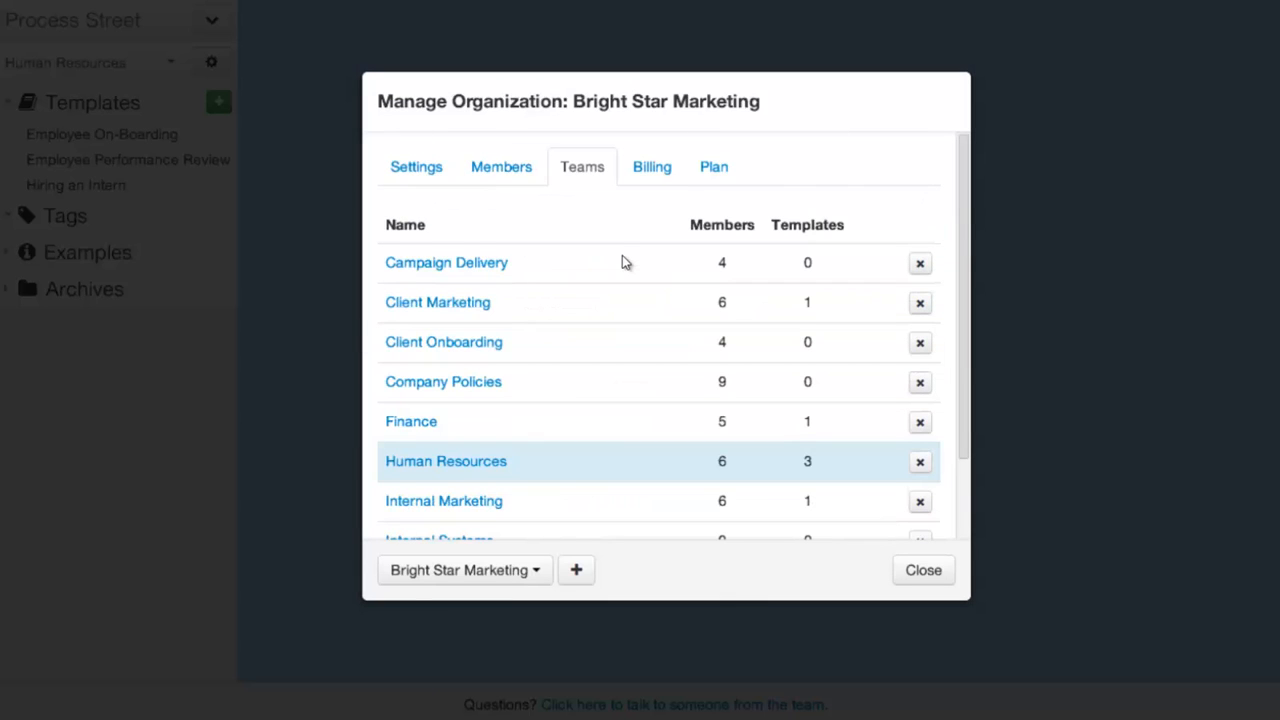
- Check the organization's payment information form and its available subscription plans
left_click(654, 178)
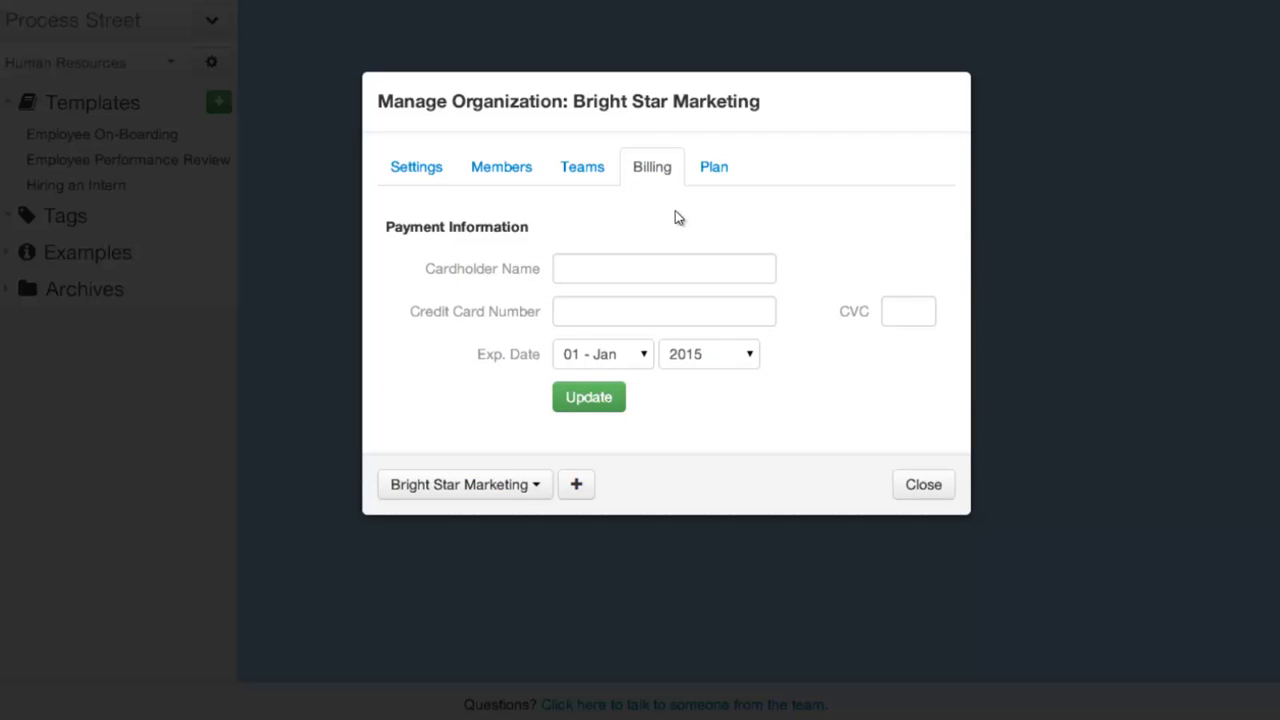
left_click(716, 172)
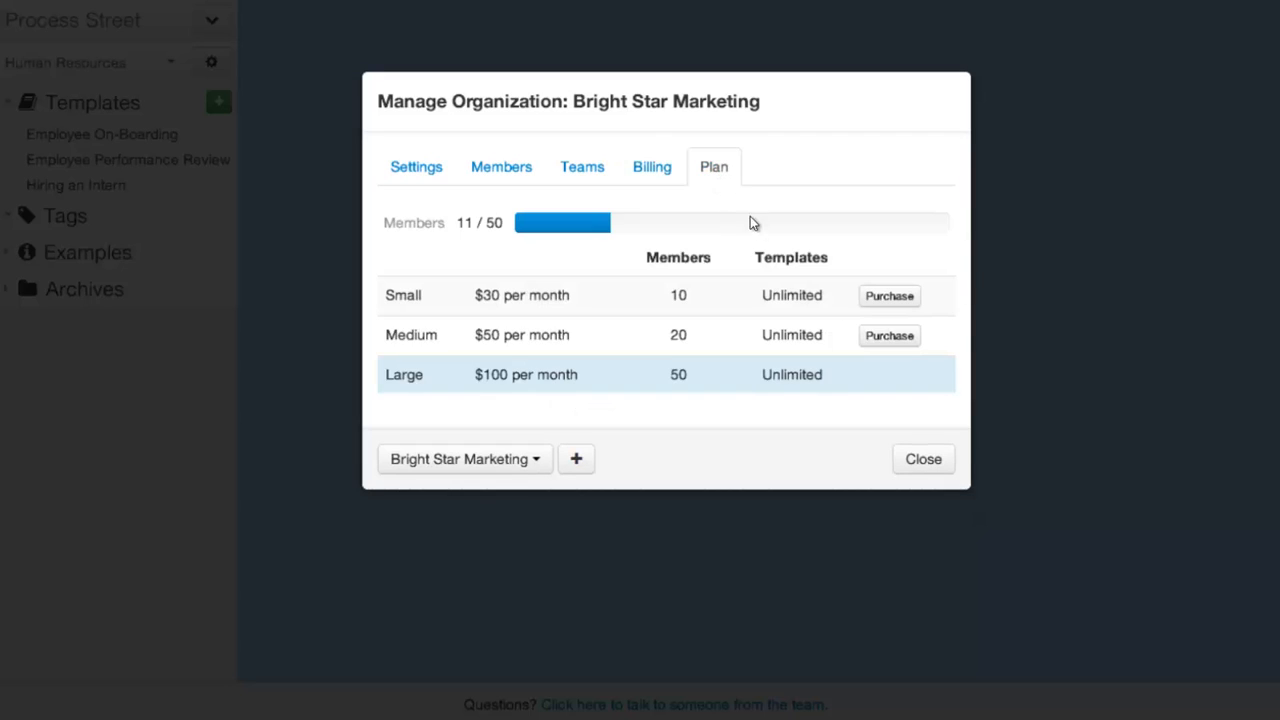